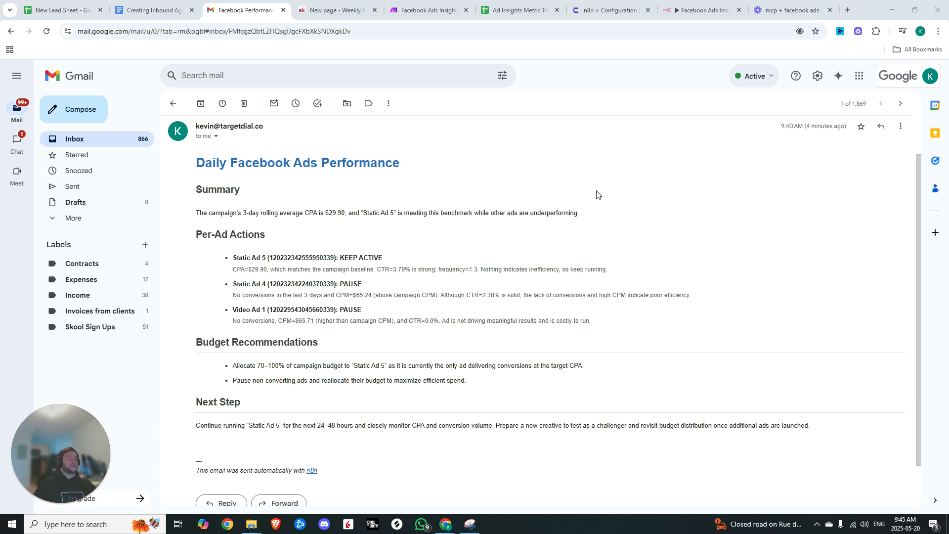
- Look over the Make scenario and the Ad Insights tracking sheet, then bring up the n8n workflow
{"action": "left_click", "coordinate": [429, 10]}
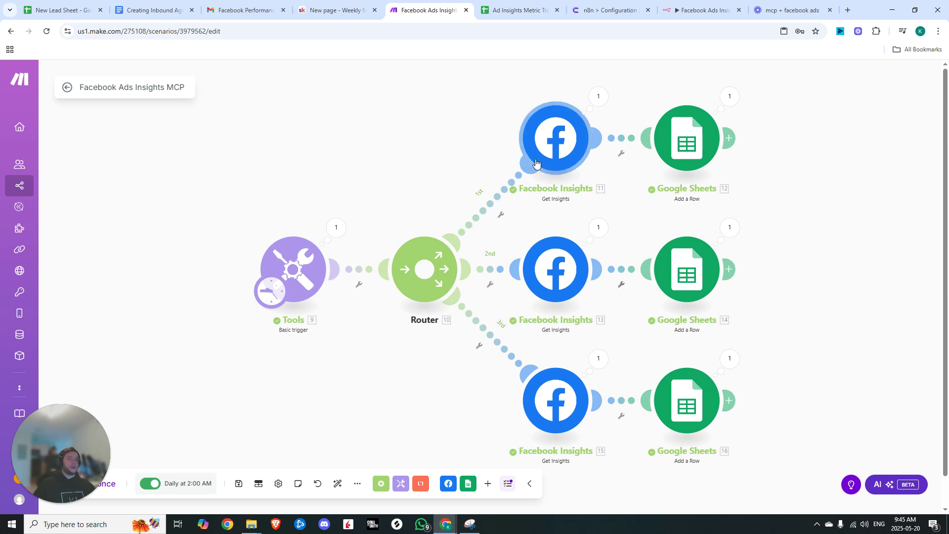
{"action": "left_click", "coordinate": [515, 11]}
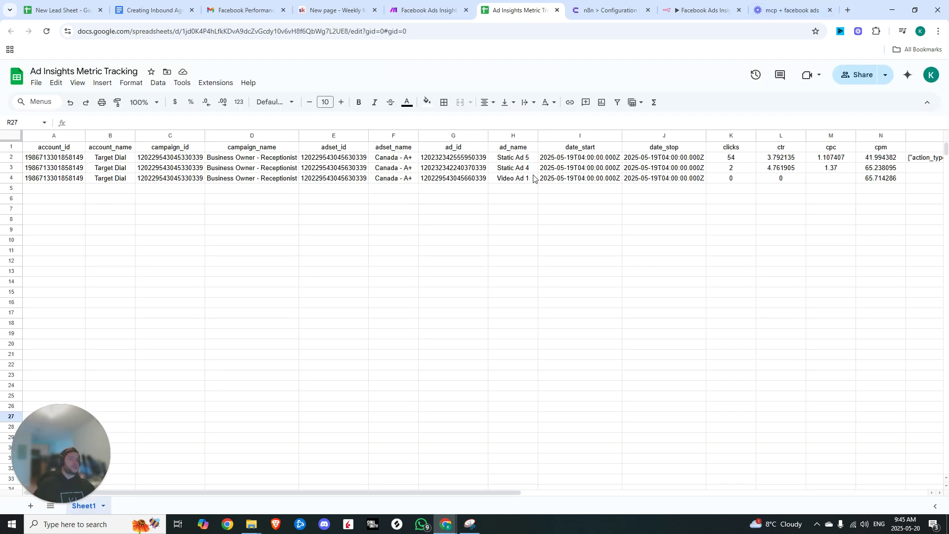
{"action": "key", "text": "ctrl+Tab"}
{"action": "key", "text": "ctrl+Tab"}
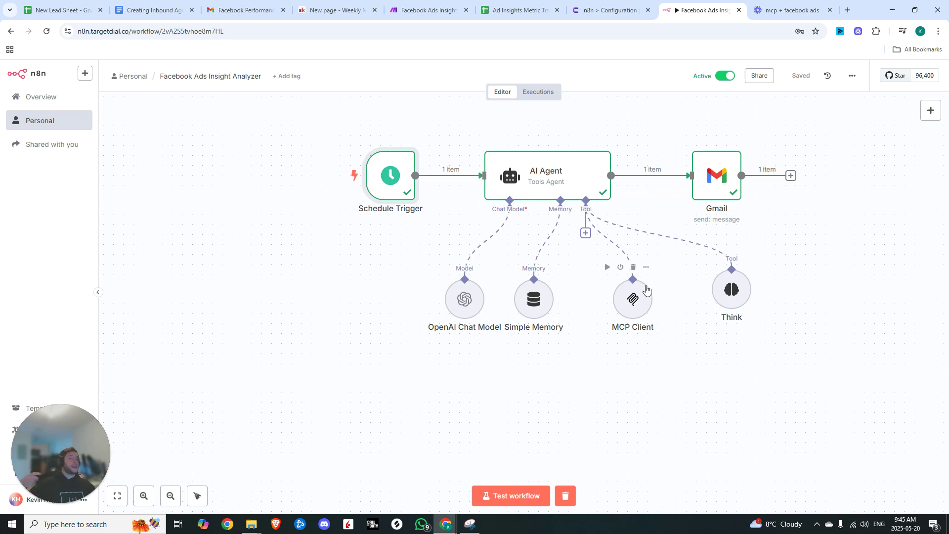
- Examine the AI Agent's connections in the Facebook Ads Insight Analyzer workflow
{"action": "mouse_move", "coordinate": [631, 260]}
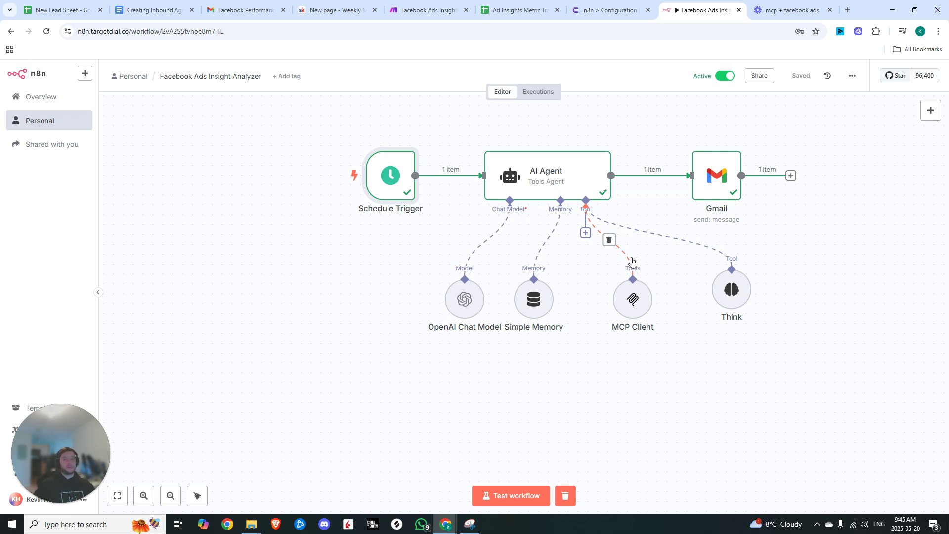
{"action": "mouse_move", "coordinate": [440, 176]}
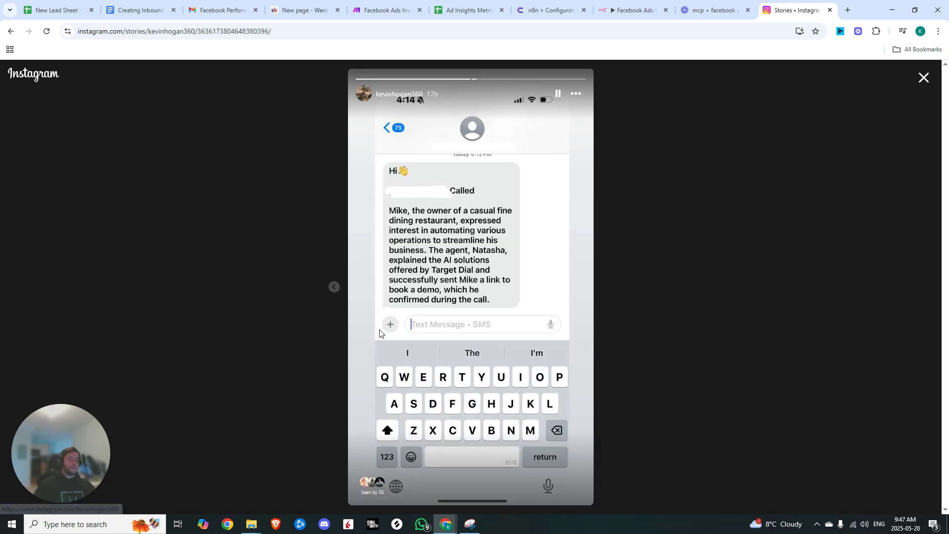
- Go back to the sunset lock-screen story, then forward to the chat-screenshot story
{"action": "left_click", "coordinate": [334, 289]}
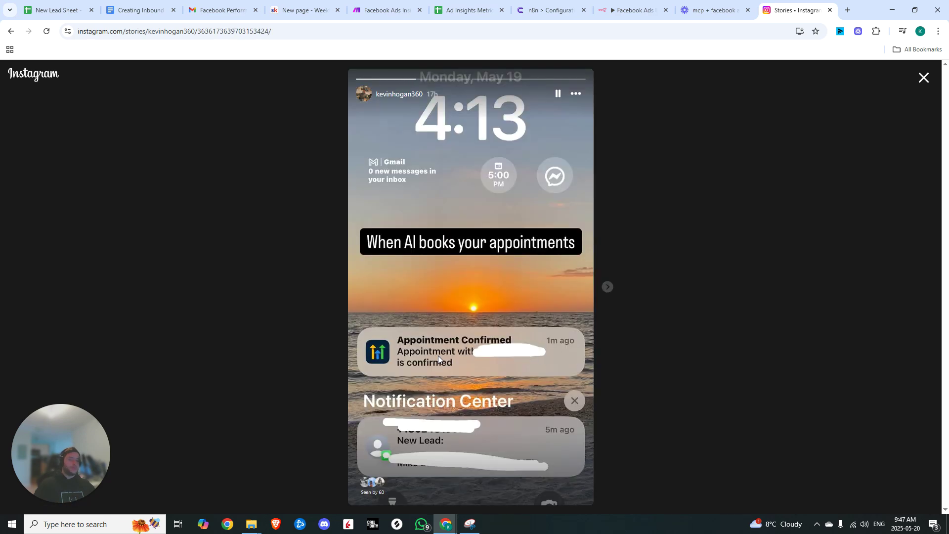
{"action": "left_click", "coordinate": [604, 286]}
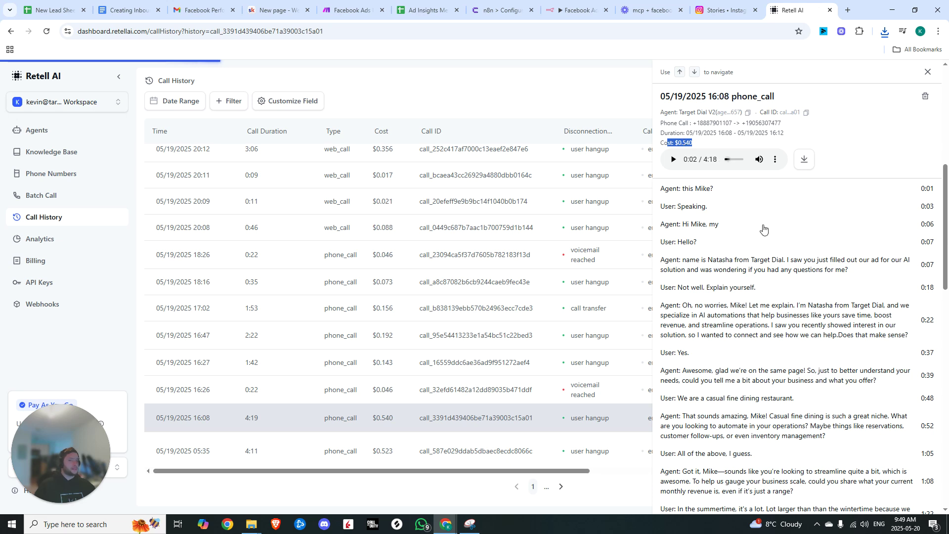
- Read through the call transcript and its expanded calendar-link tool result, then return to Make
{"action": "scroll", "coordinate": [763, 228], "scroll_direction": "down", "scroll_amount": 10}
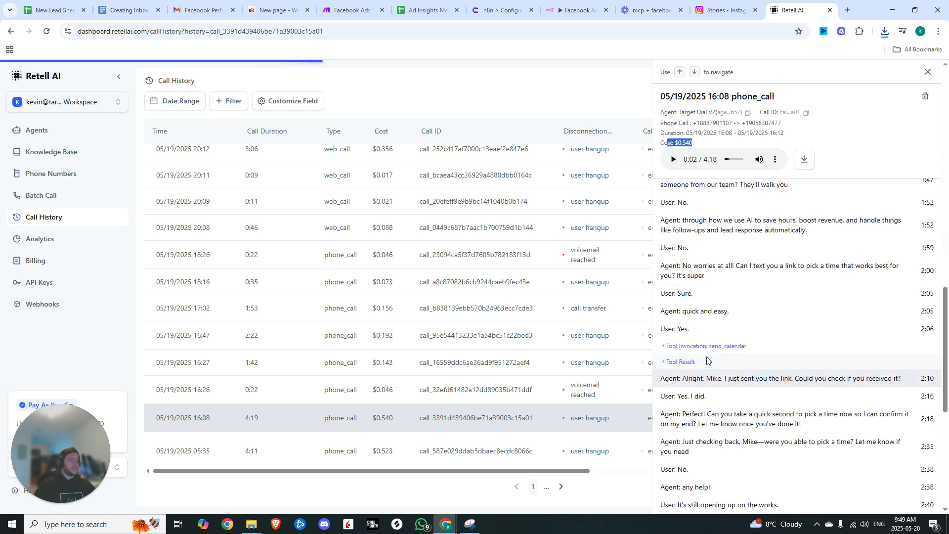
{"action": "left_click", "coordinate": [689, 361]}
{"action": "scroll", "coordinate": [754, 396], "scroll_direction": "down", "scroll_amount": 6}
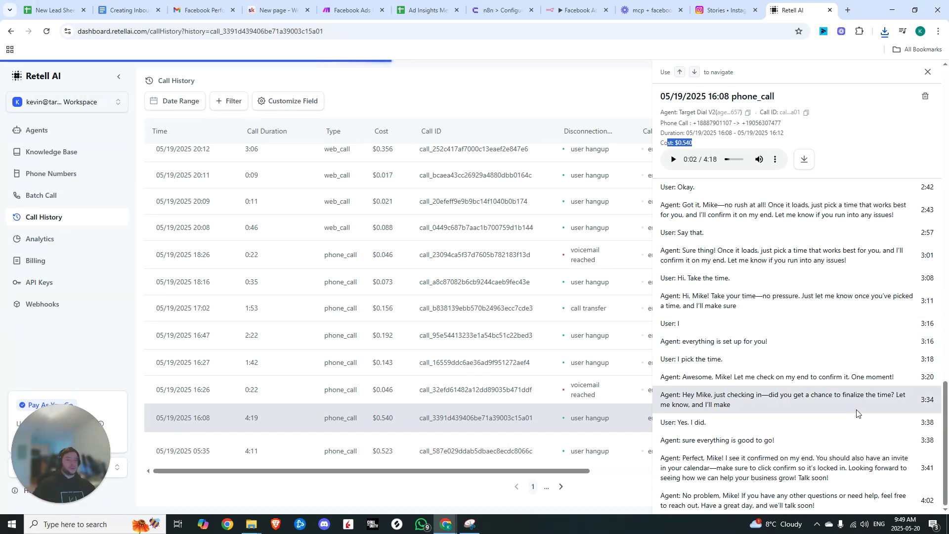
{"action": "left_click", "coordinate": [367, 11]}
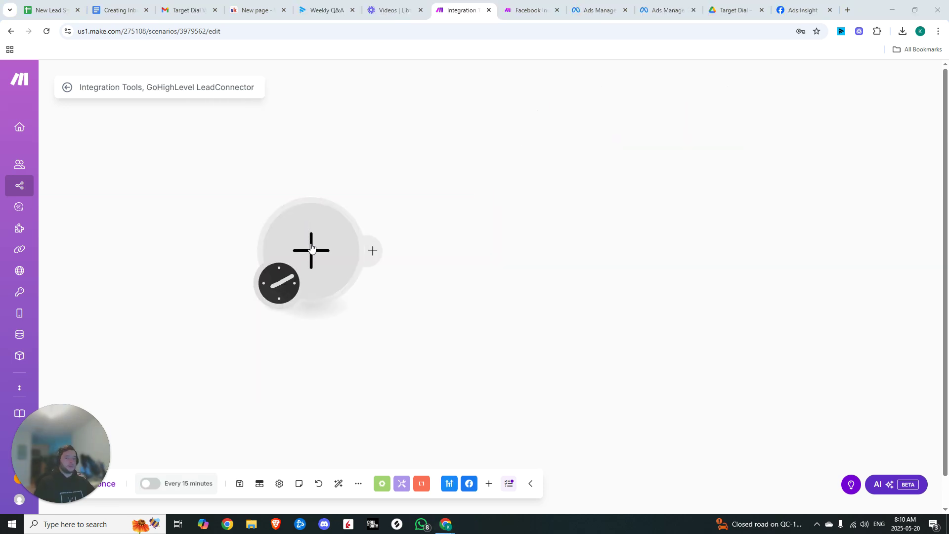
- Add a Tools basic trigger with a bundle item named 1 with value 1, and save it
{"action": "left_click", "coordinate": [310, 250]}
{"action": "left_click", "coordinate": [408, 245]}
{"action": "left_click", "coordinate": [447, 217]}
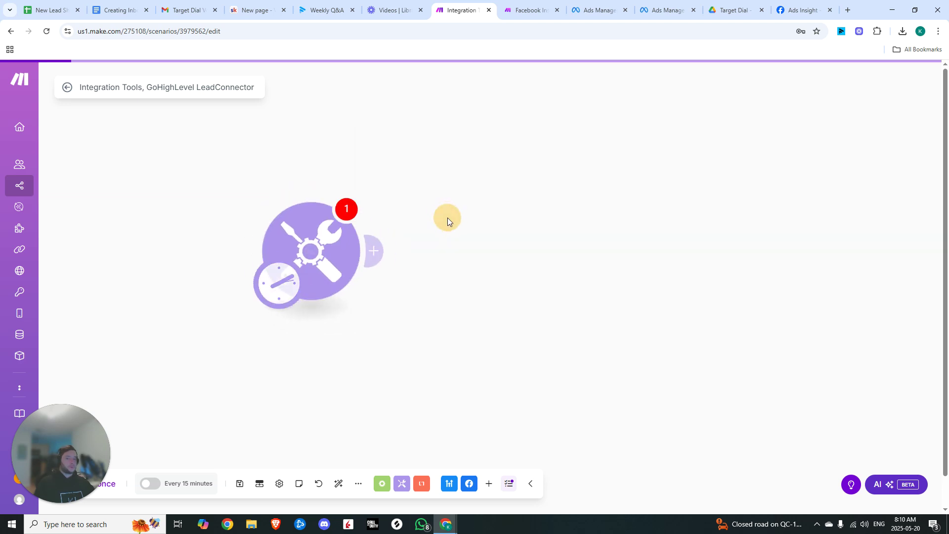
{"action": "left_click", "coordinate": [420, 267]}
{"action": "left_click", "coordinate": [487, 244]}
{"action": "type", "text": "1"}
{"action": "left_click", "coordinate": [476, 272]}
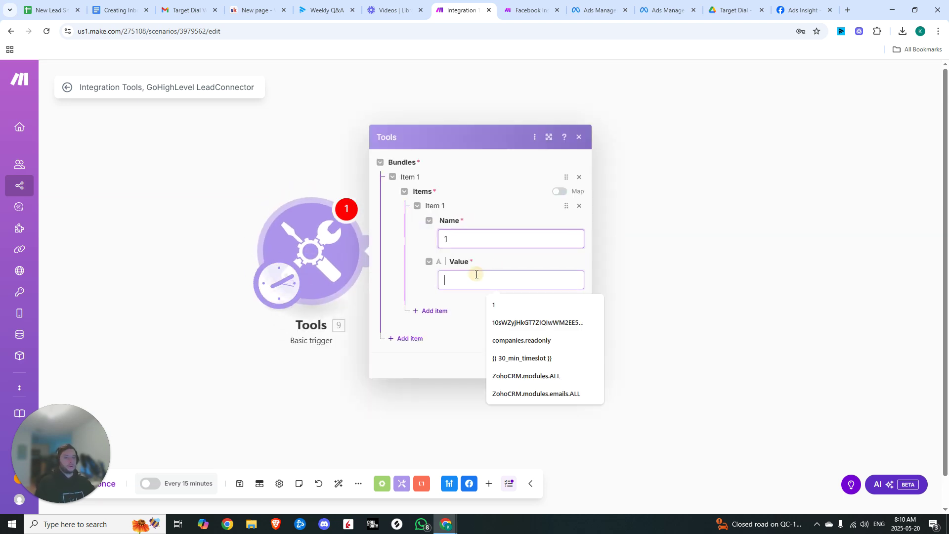
{"action": "type", "text": "1"}
{"action": "left_click", "coordinate": [549, 353]}
{"action": "left_click", "coordinate": [571, 366]}
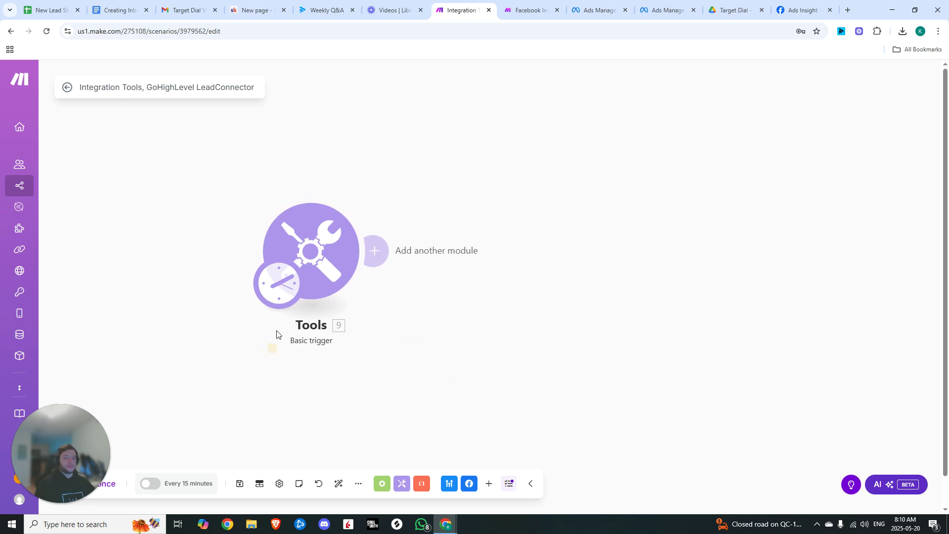
- Schedule the scenario to run every day at 2:00 AM
{"action": "left_click", "coordinate": [286, 291]}
{"action": "left_click", "coordinate": [365, 234]}
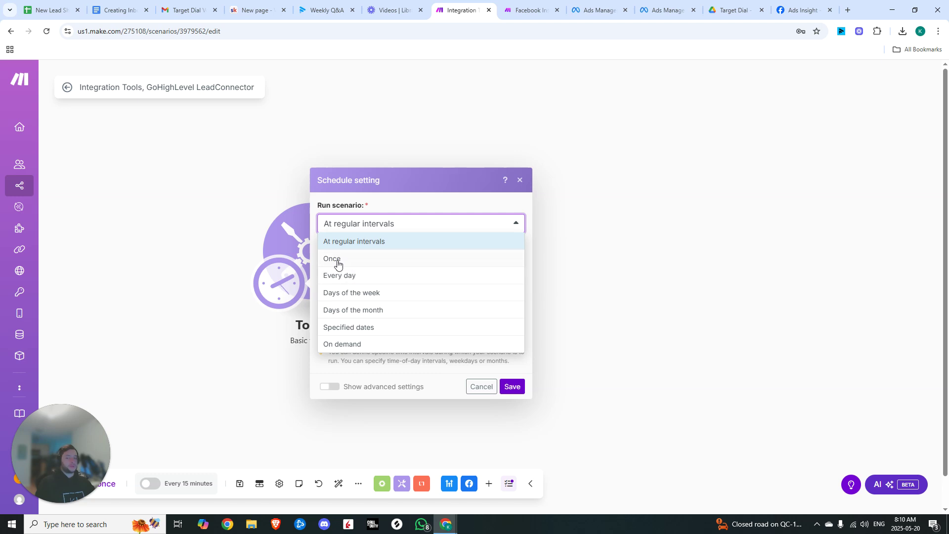
{"action": "left_click", "coordinate": [348, 275]}
{"action": "left_click", "coordinate": [339, 299]}
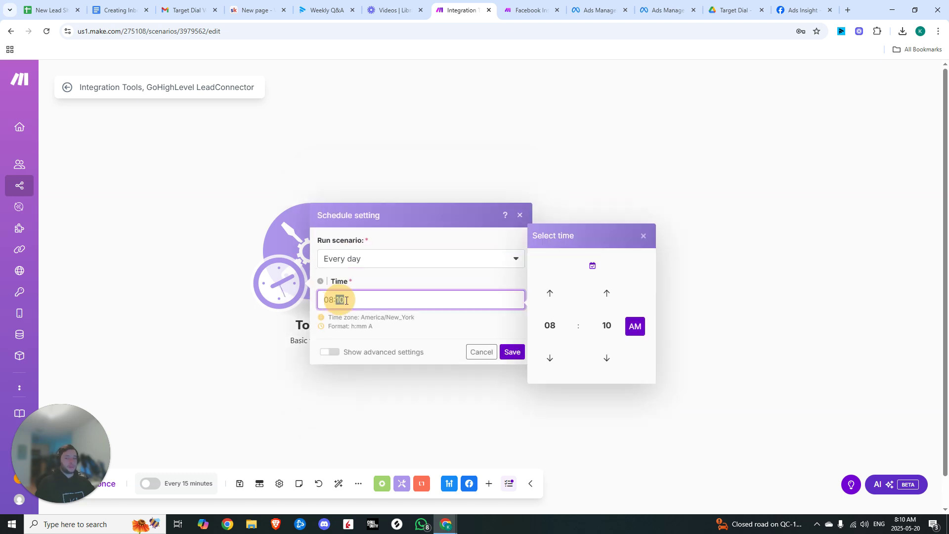
{"action": "left_click", "coordinate": [548, 324]}
{"action": "left_click", "coordinate": [605, 297]}
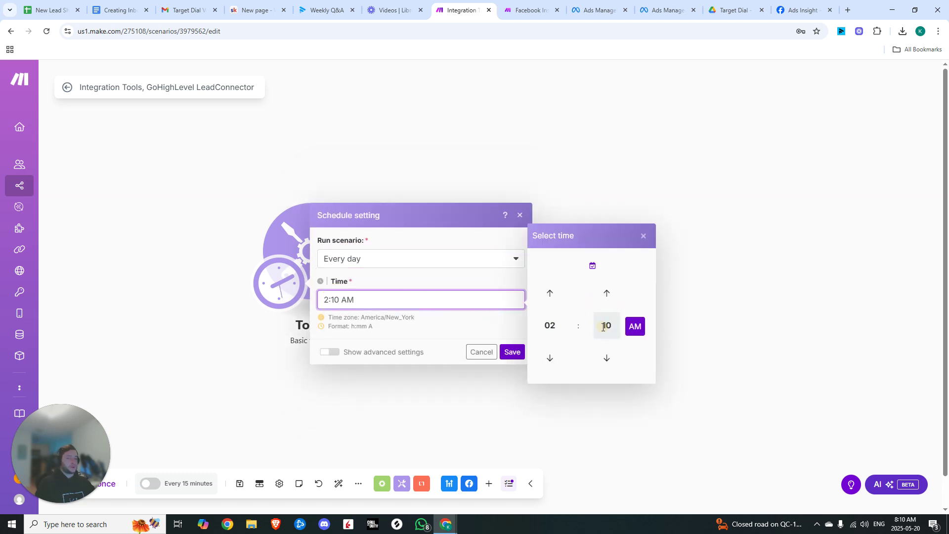
{"action": "key", "text": "Return"}
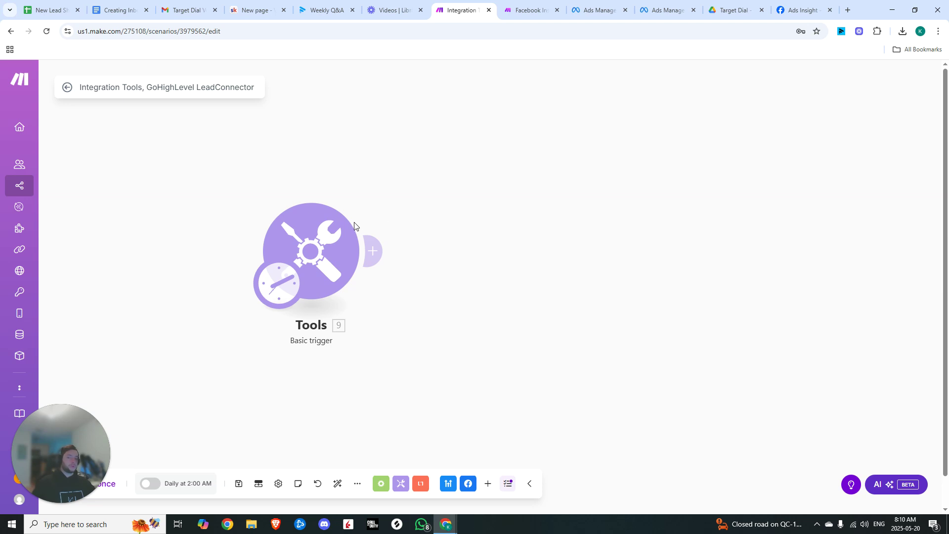
{"action": "left_click", "coordinate": [379, 251]}
- Insert a Flow Control Router, then put Facebook Insights Get Insights on its first route
{"action": "left_click", "coordinate": [596, 280]}
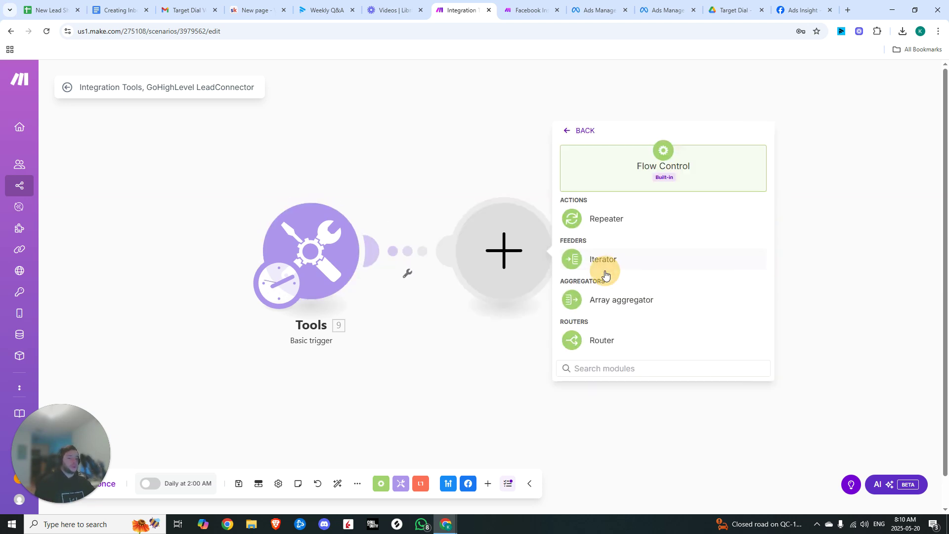
{"action": "left_click", "coordinate": [586, 341]}
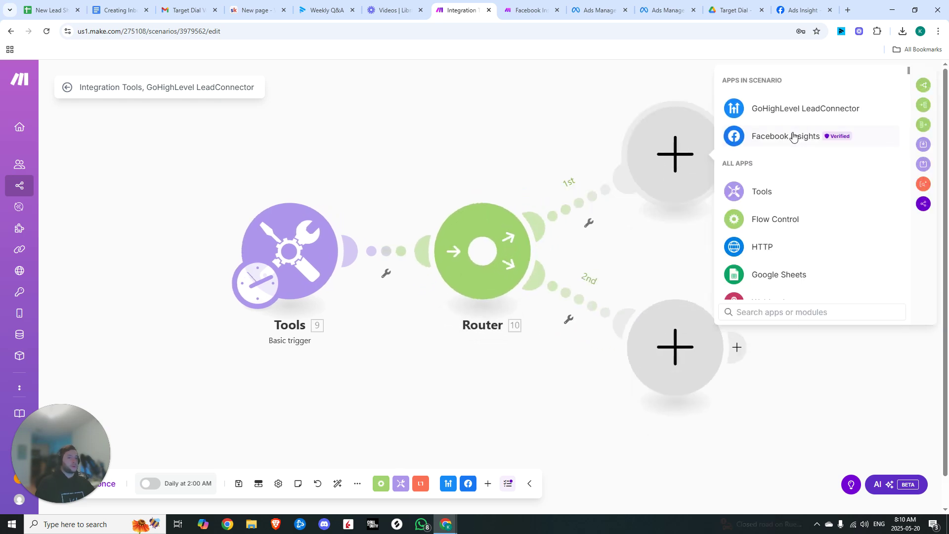
{"action": "left_click", "coordinate": [778, 142]}
{"action": "left_click", "coordinate": [775, 157]}
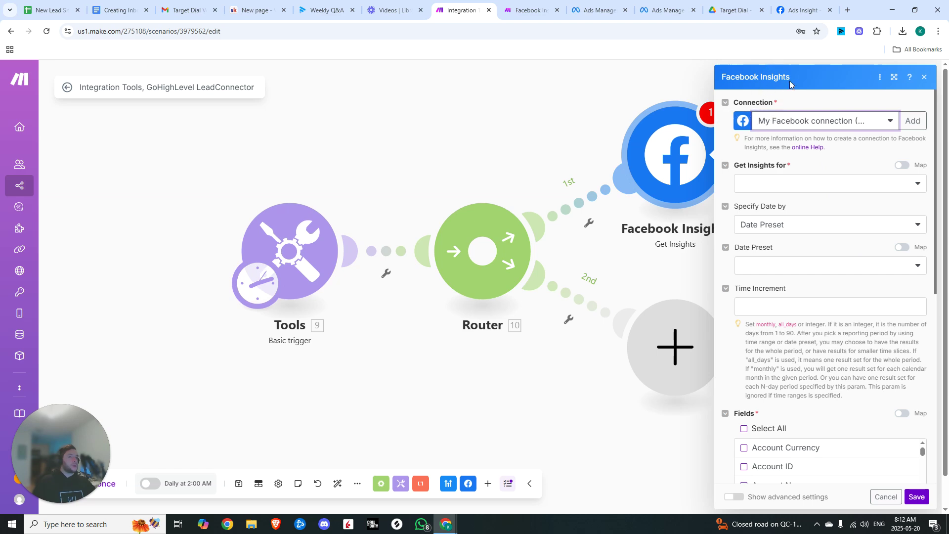
- Search 'meta devel' in a new tab and open the Meta for Developers site
{"action": "left_click", "coordinate": [848, 11]}
{"action": "type", "text": "meta devel"}
{"action": "key", "text": "Return"}
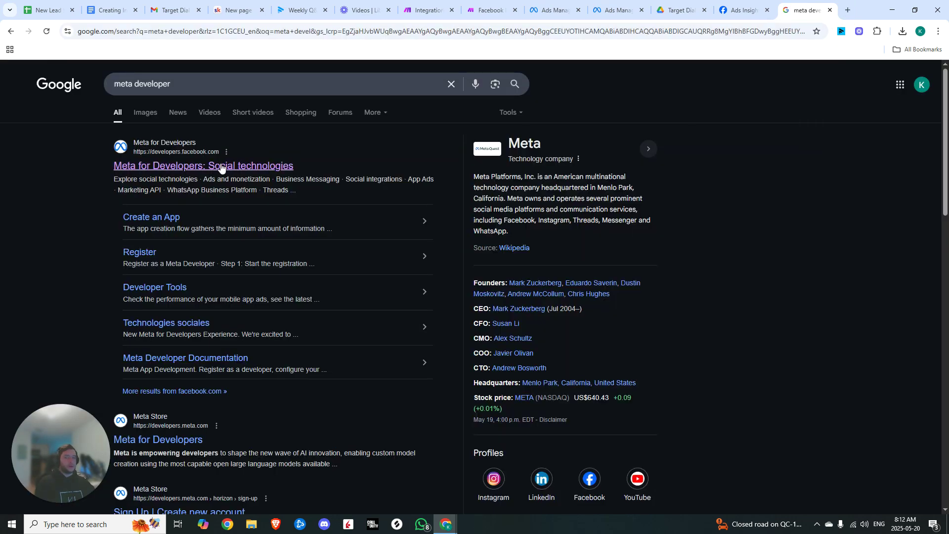
{"action": "left_click", "coordinate": [221, 163]}
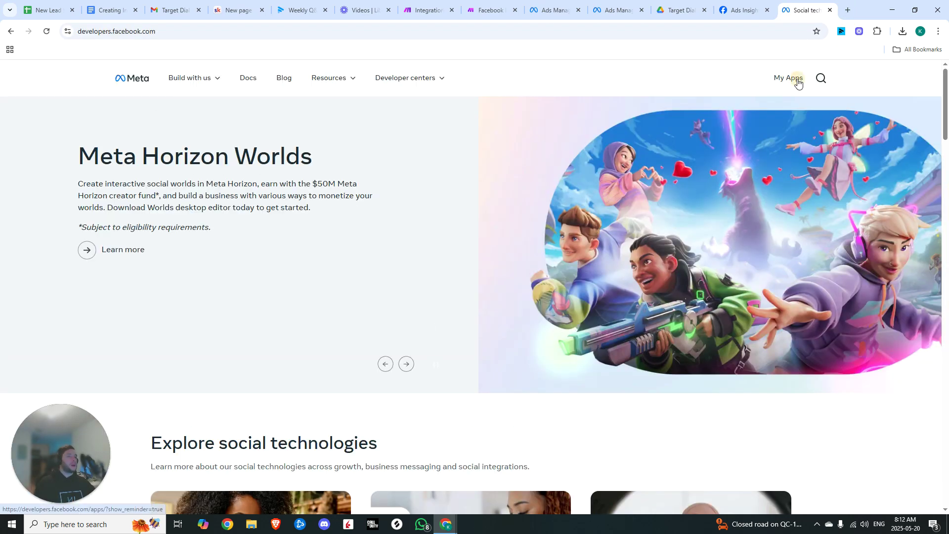
- Create a Business-type app named Insights API with the Other use case
{"action": "left_click", "coordinate": [790, 78]}
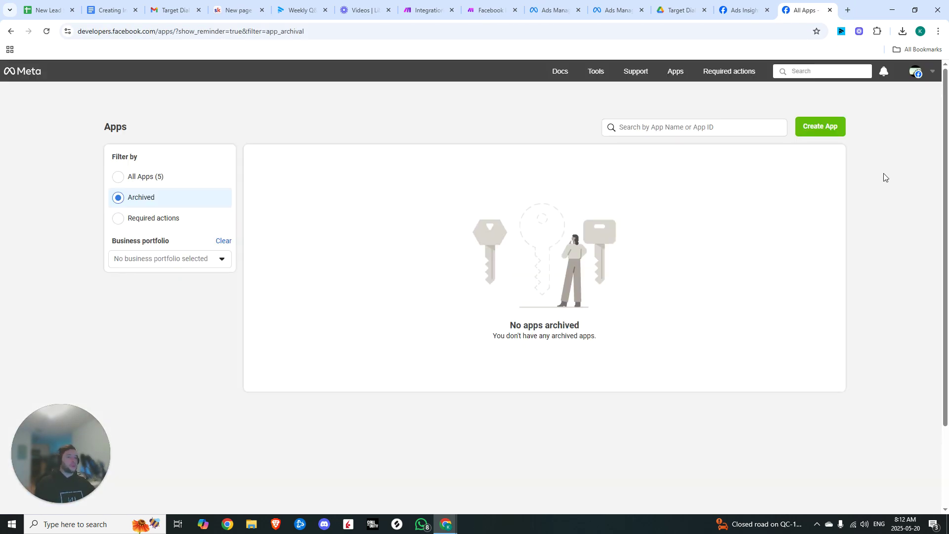
{"action": "left_click", "coordinate": [830, 127]}
{"action": "left_click", "coordinate": [287, 191]}
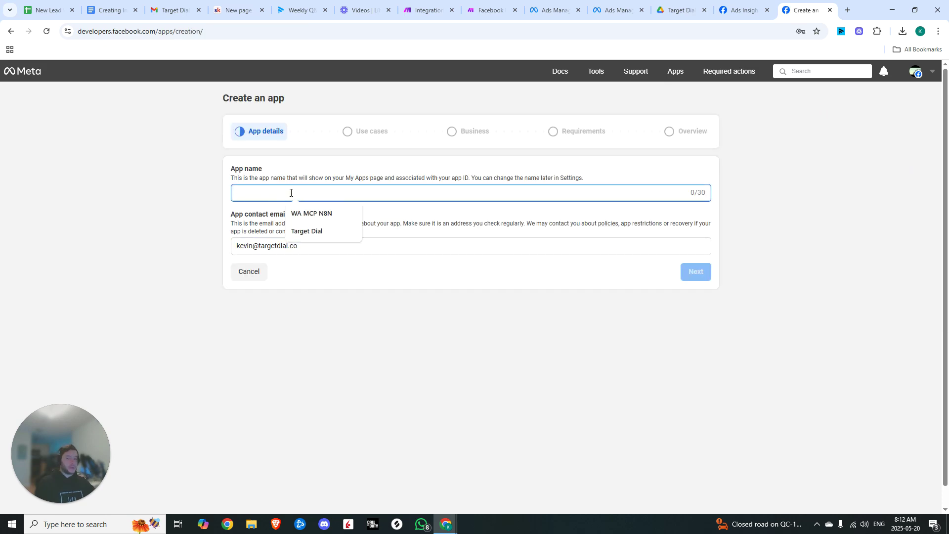
{"action": "type", "text": "Insights API"}
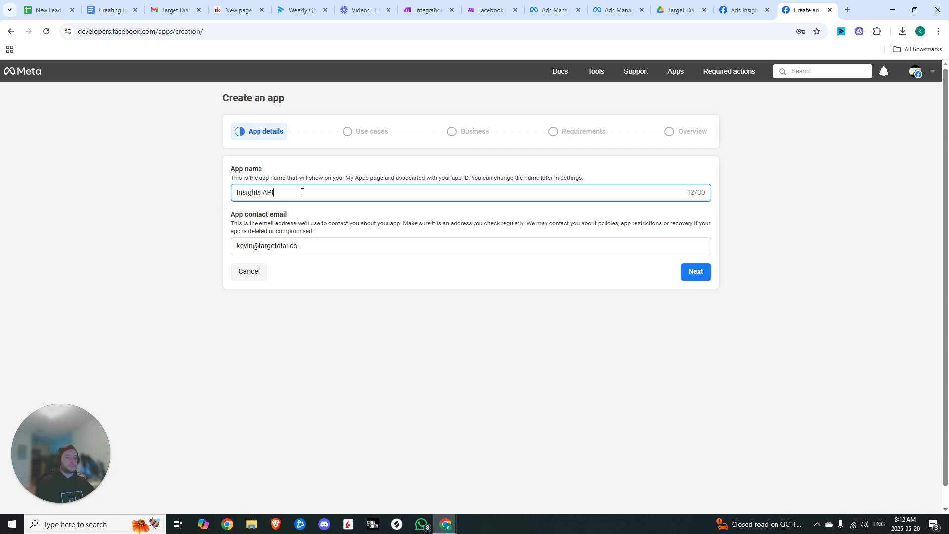
{"action": "key", "text": "Return"}
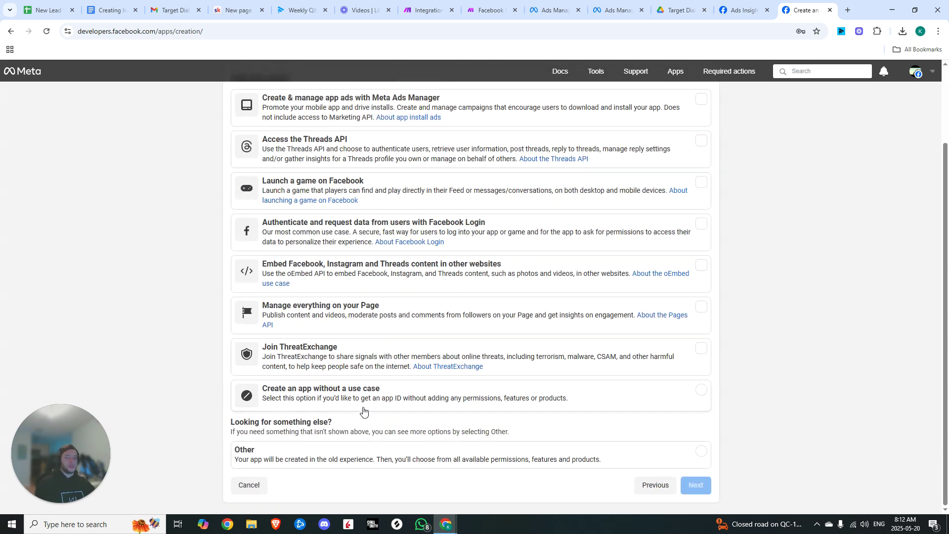
{"action": "left_click", "coordinate": [305, 460]}
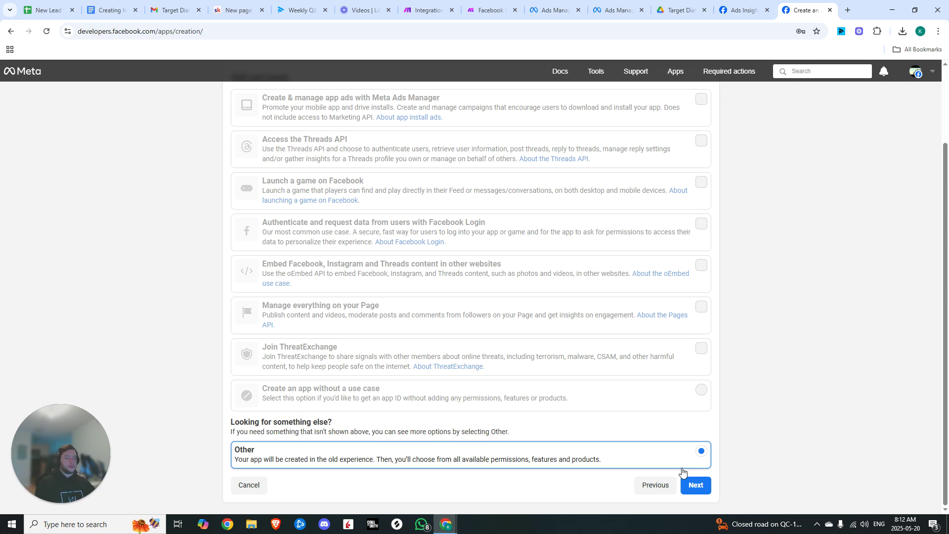
{"action": "left_click", "coordinate": [692, 484]}
{"action": "left_click", "coordinate": [701, 198]}
{"action": "left_click", "coordinate": [695, 255]}
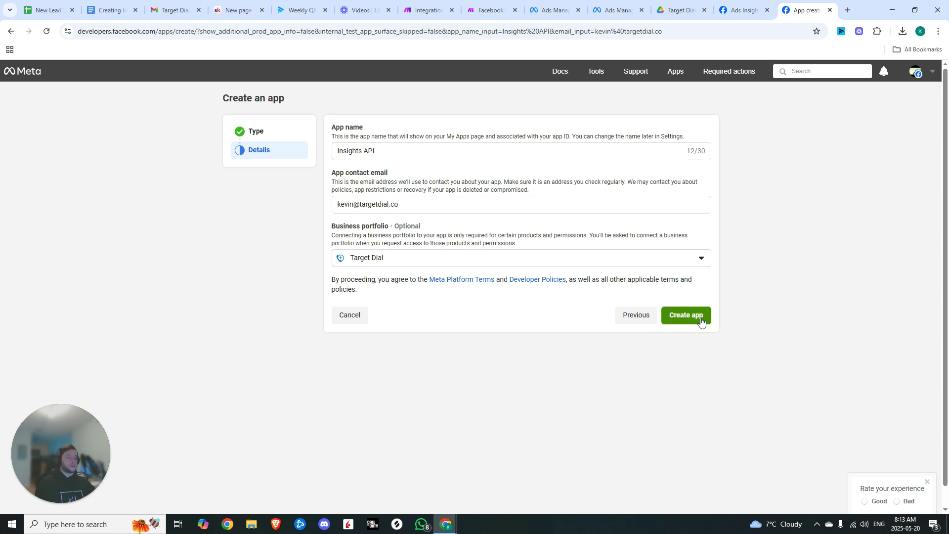
{"action": "left_click", "coordinate": [685, 316]}
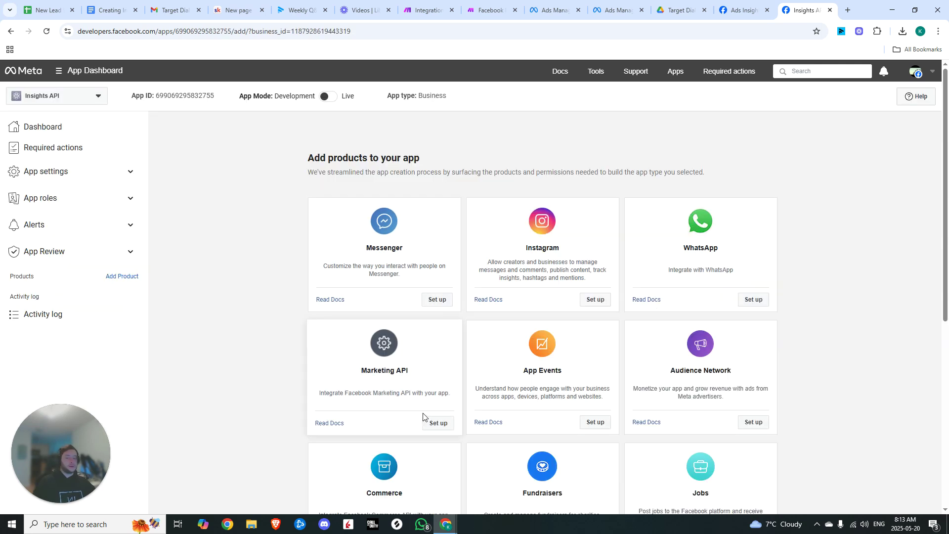
- Set up Marketing API with ads_management, ads_read and read_insights token permissions
{"action": "left_click", "coordinate": [438, 422]}
{"action": "left_click", "coordinate": [336, 177]}
{"action": "left_click", "coordinate": [449, 177]}
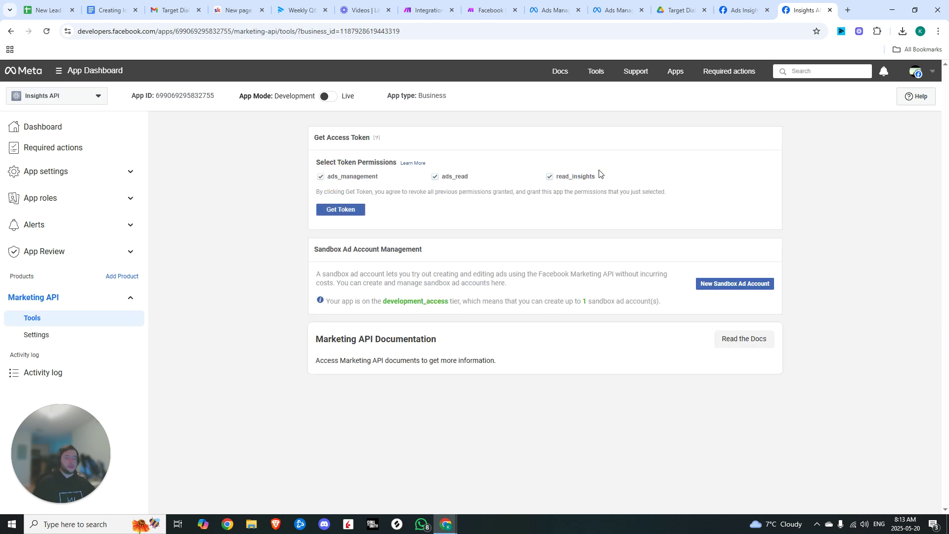
{"action": "left_click", "coordinate": [574, 178]}
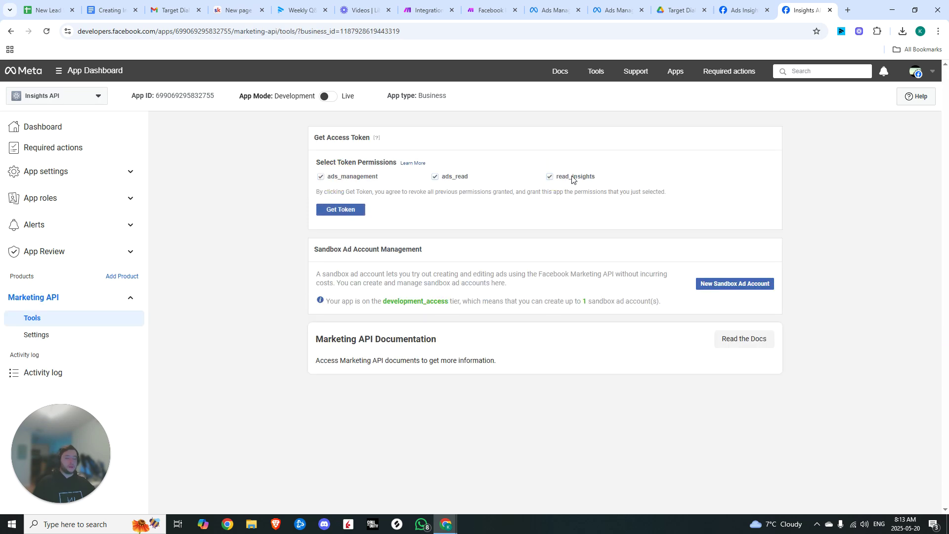
{"action": "left_click", "coordinate": [330, 210]}
{"action": "left_click", "coordinate": [122, 276]}
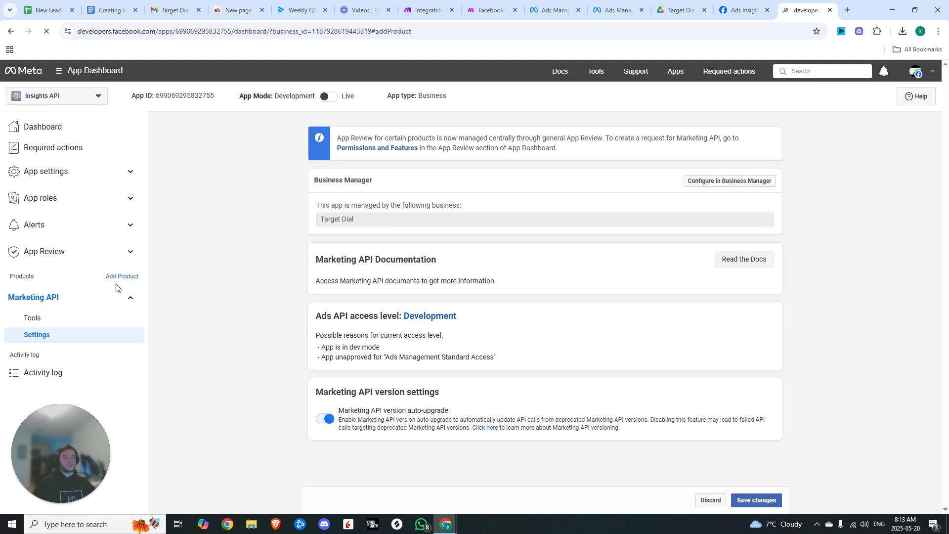
{"action": "scroll", "coordinate": [515, 290], "scroll_direction": "down", "scroll_amount": 5}
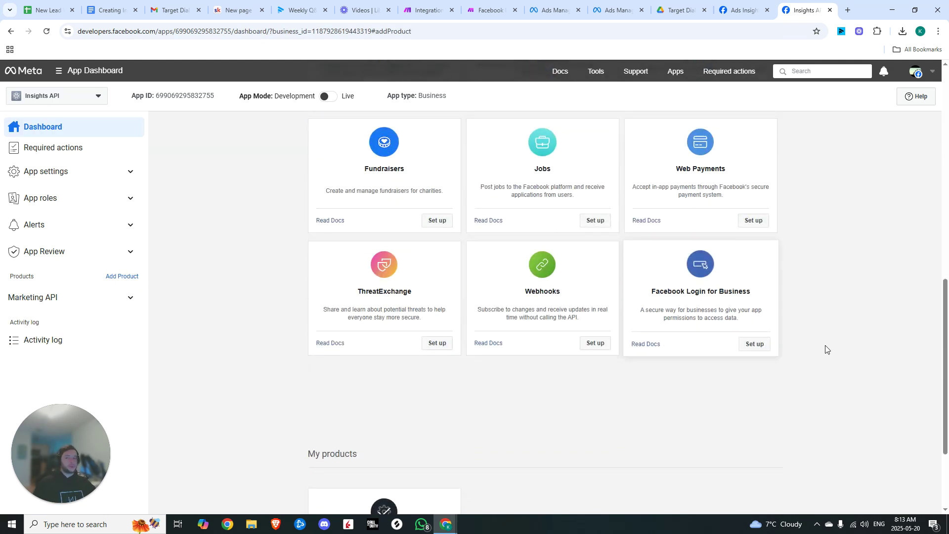
{"action": "left_click", "coordinate": [754, 343]}
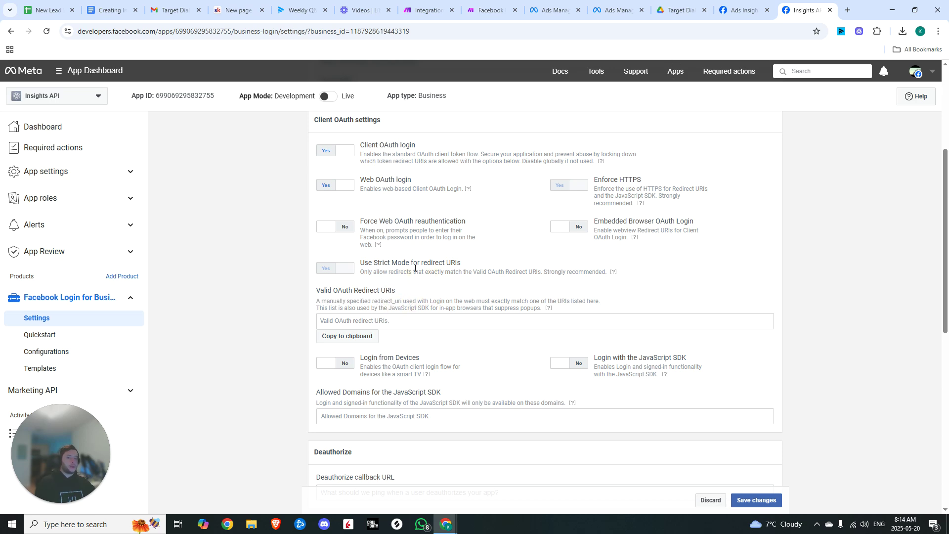
{"action": "left_click", "coordinate": [491, 10]}
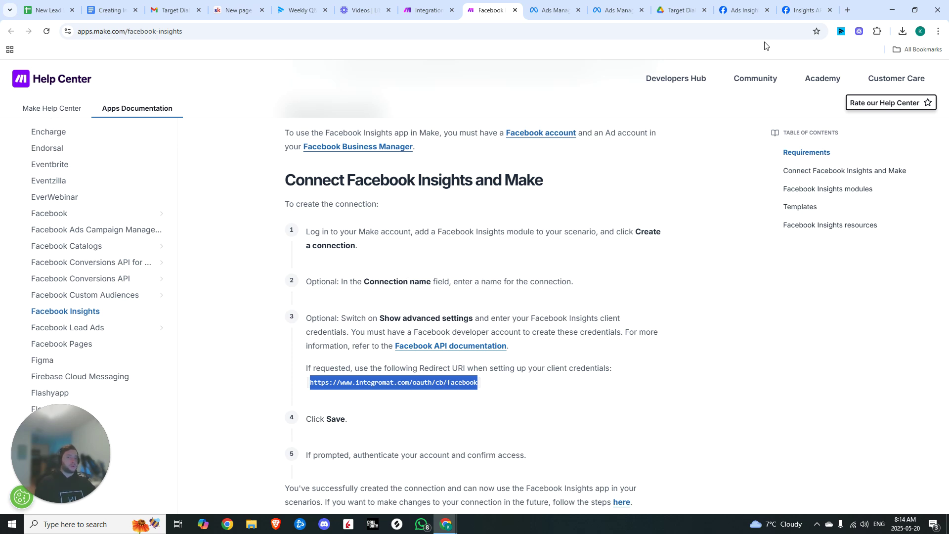
{"action": "left_click", "coordinate": [803, 10]}
{"action": "type", "text": "https://www.integromat.com/oauth/cb/facebook"}
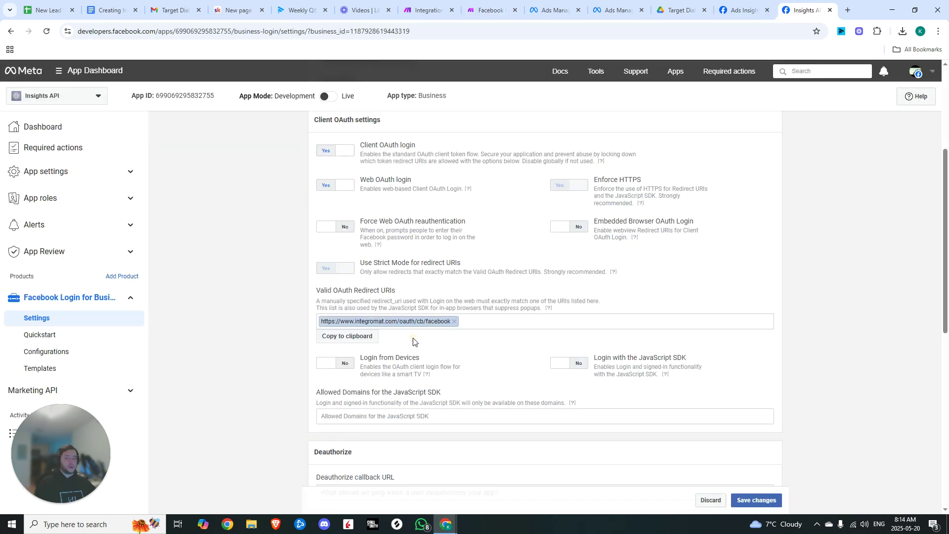
{"action": "left_click", "coordinate": [746, 501]}
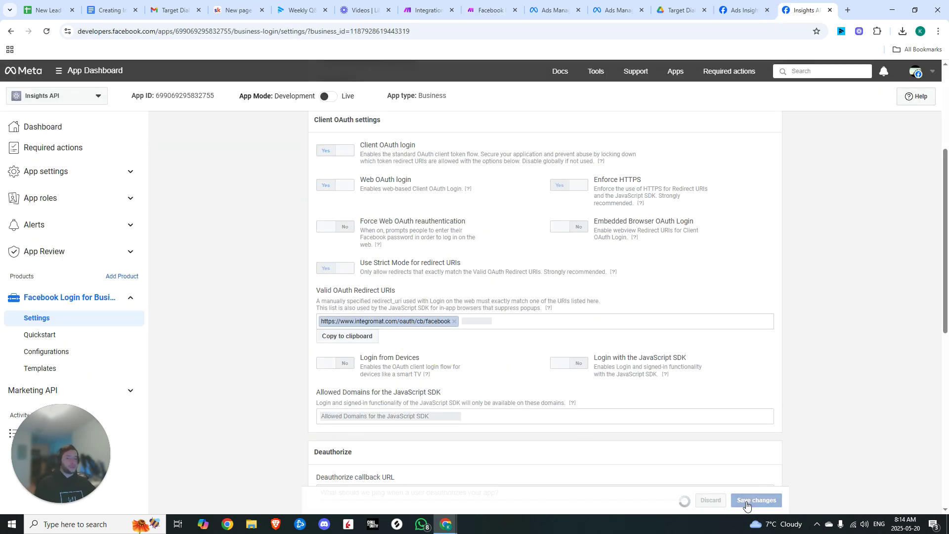
- Reveal the app secret in Basic app settings and copy the App ID
{"action": "left_click", "coordinate": [110, 172]}
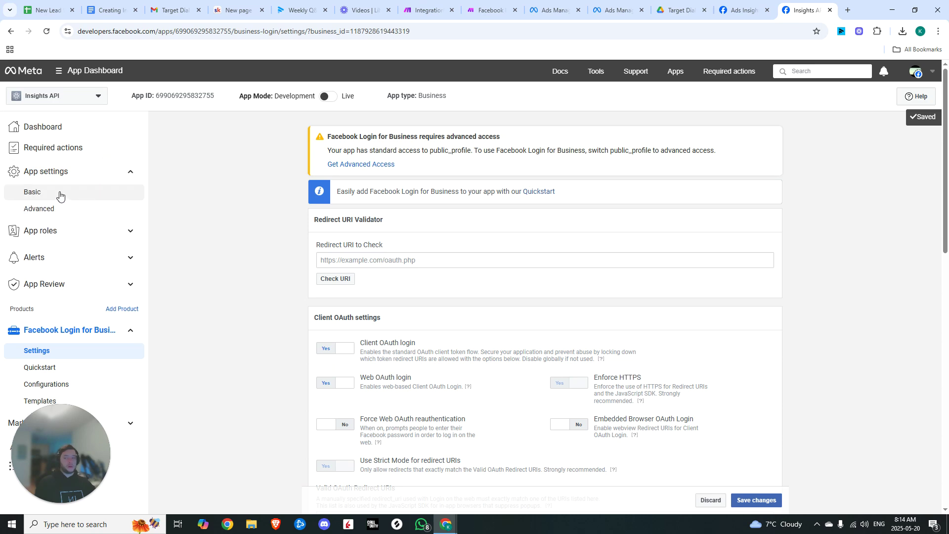
{"action": "left_click", "coordinate": [33, 194]}
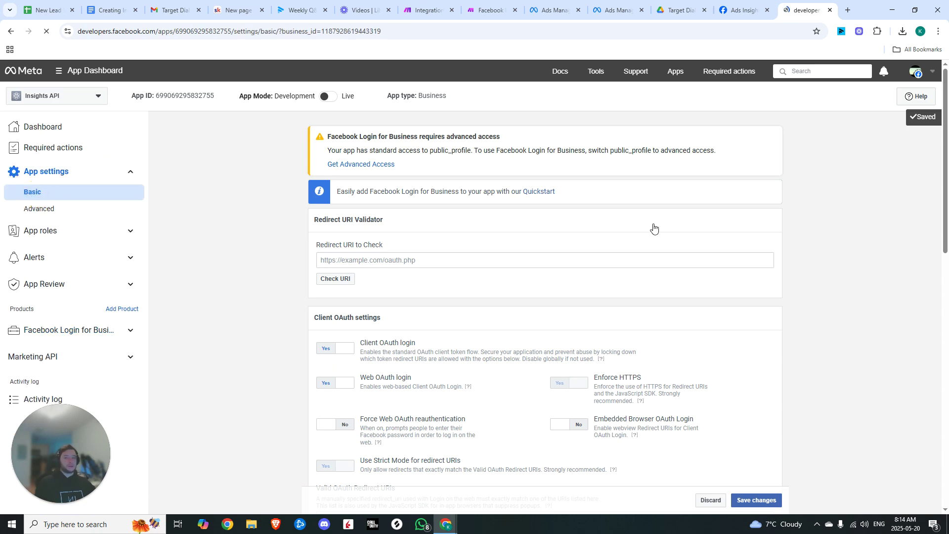
{"action": "left_click", "coordinate": [756, 157]}
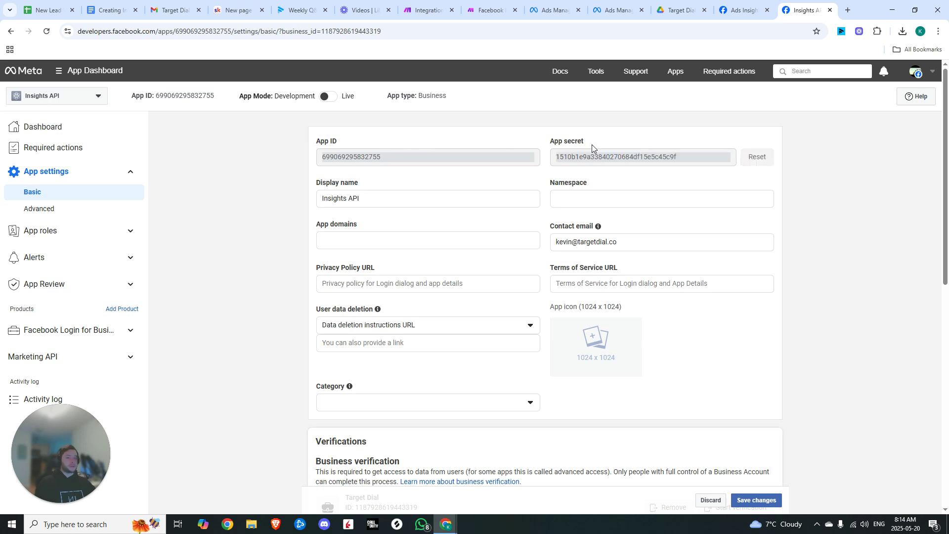
{"action": "double_click", "coordinate": [426, 158]}
{"action": "key", "text": "ctrl+c"}
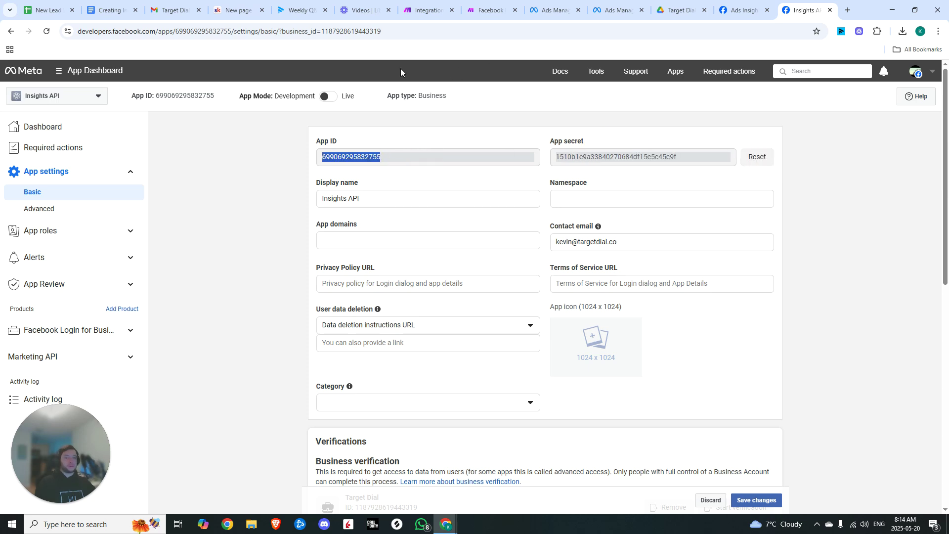
{"action": "left_click", "coordinate": [425, 10]}
- Start a connection named 'Insights API - Target Dial' with the App ID as Client ID
{"action": "left_click", "coordinate": [914, 124]}
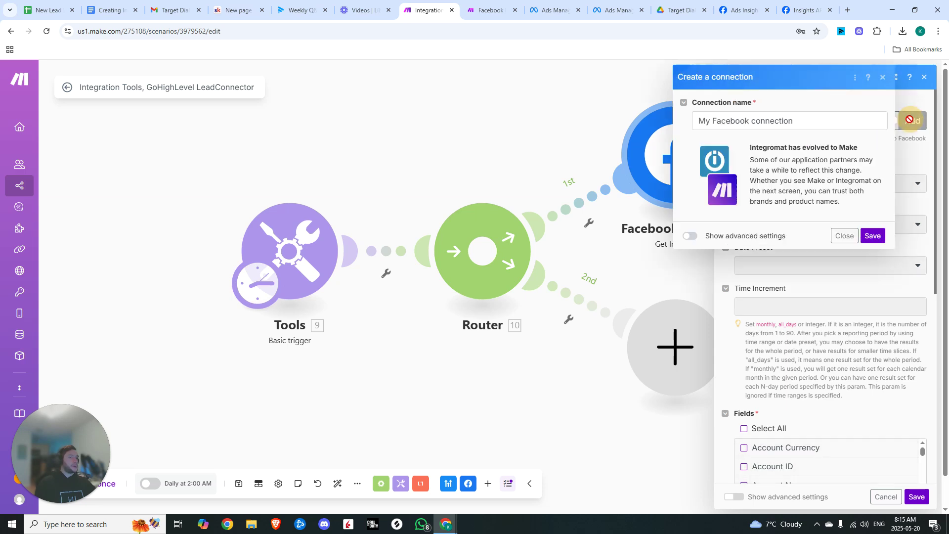
{"action": "triple_click", "coordinate": [760, 120]}
{"action": "type", "text": "Insights API - T"}
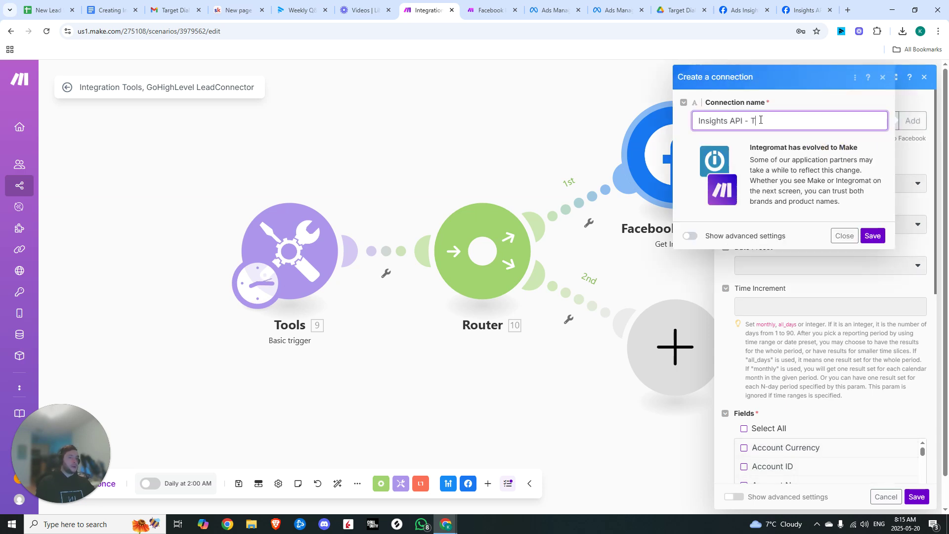
{"action": "type", "text": "arget Dial"}
{"action": "left_click", "coordinate": [690, 235]}
{"action": "left_click", "coordinate": [827, 158]}
{"action": "key", "text": "ctrl+v"}
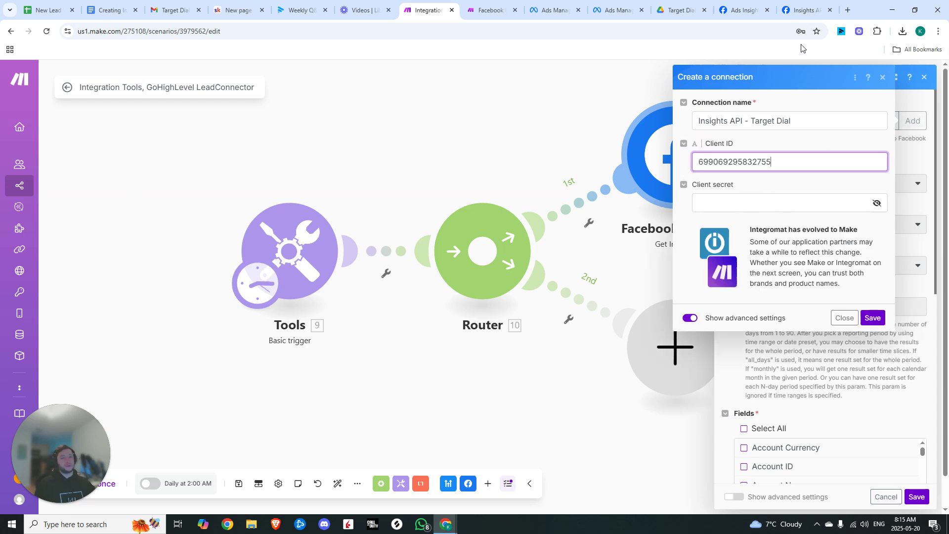
- Copy the Meta app secret into the Client secret field and save the connection
{"action": "left_click", "coordinate": [490, 10]}
{"action": "key", "text": "ctrl+c"}
{"action": "left_click", "coordinate": [425, 10]}
{"action": "left_click", "coordinate": [780, 203]}
{"action": "key", "text": "ctrl+v"}
{"action": "left_click", "coordinate": [873, 318]}
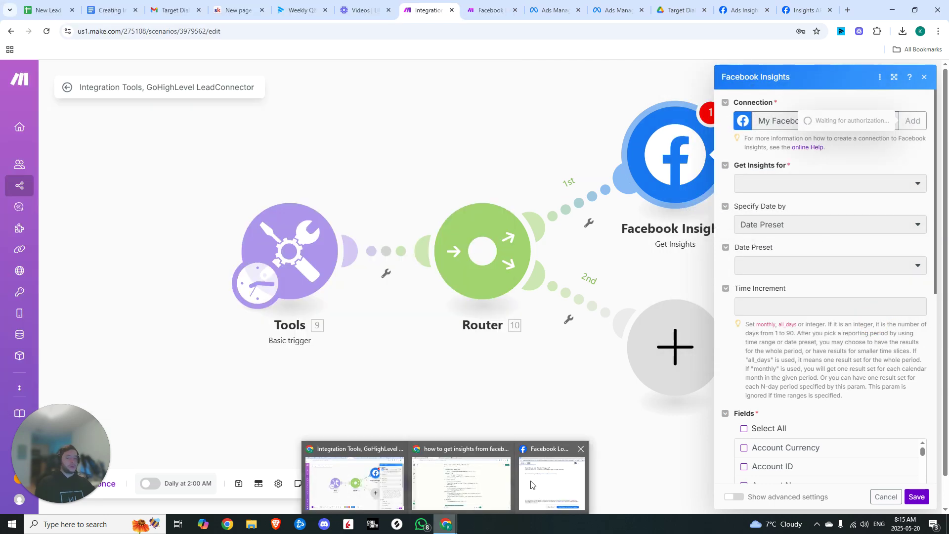
{"action": "left_click", "coordinate": [872, 184]}
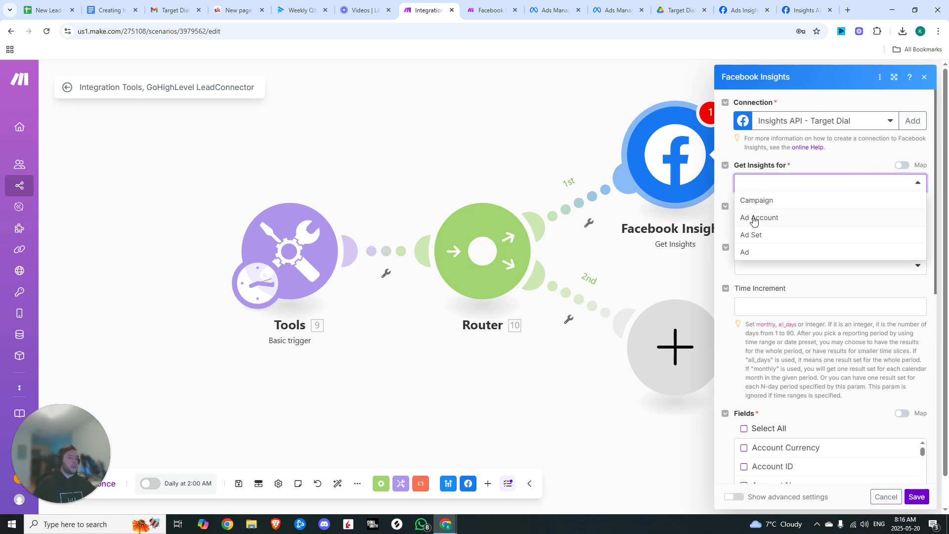
- Set the Insights module to report on individual ads with the Yesterday date preset
{"action": "left_click", "coordinate": [750, 253]}
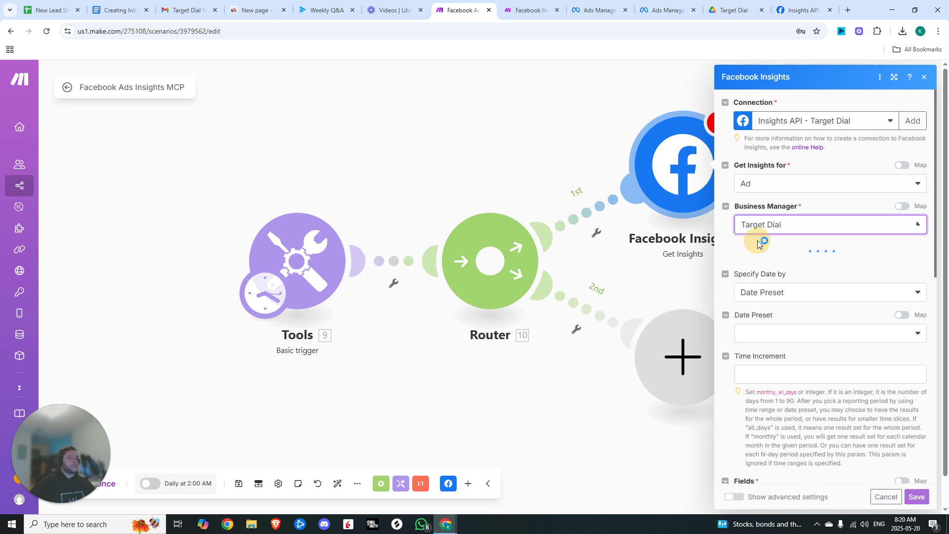
{"action": "scroll", "coordinate": [871, 164], "scroll_direction": "down", "scroll_amount": 3}
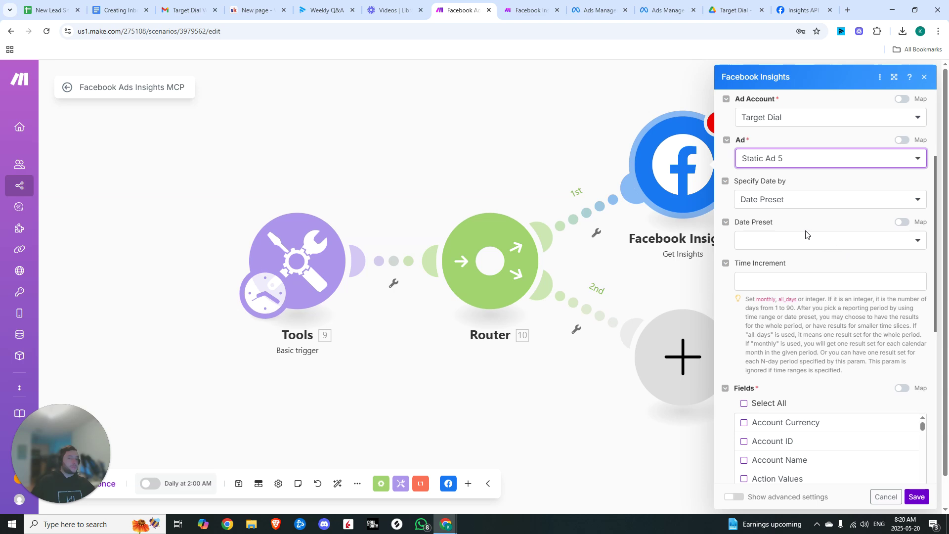
{"action": "scroll", "coordinate": [790, 316], "scroll_direction": "down", "scroll_amount": 5}
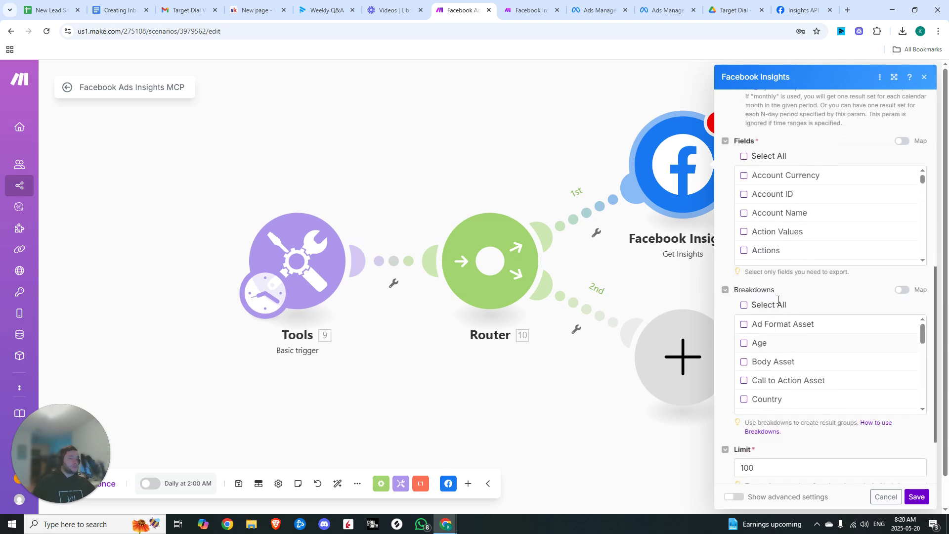
{"action": "scroll", "coordinate": [774, 364], "scroll_direction": "down", "scroll_amount": 2}
{"action": "scroll", "coordinate": [774, 364], "scroll_direction": "up", "scroll_amount": 5}
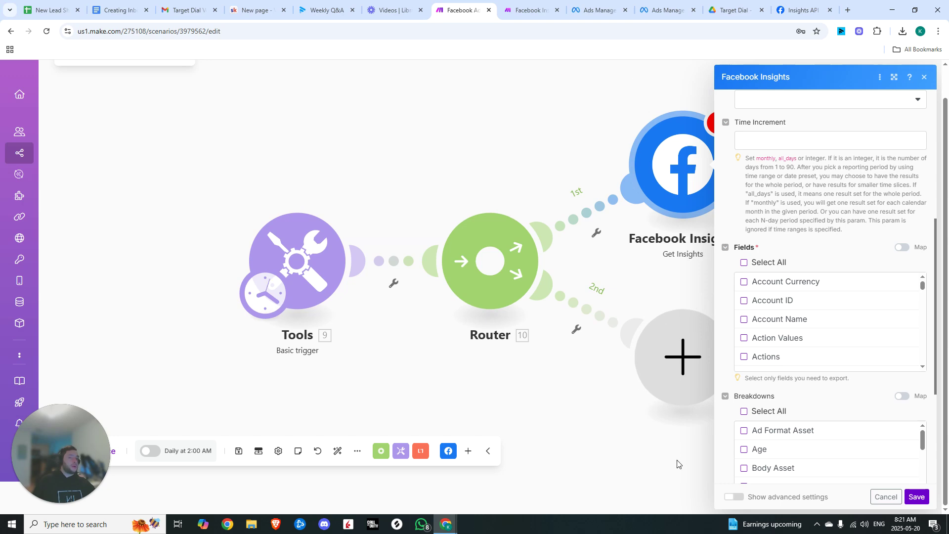
{"action": "scroll", "coordinate": [791, 326], "scroll_direction": "up", "scroll_amount": 6}
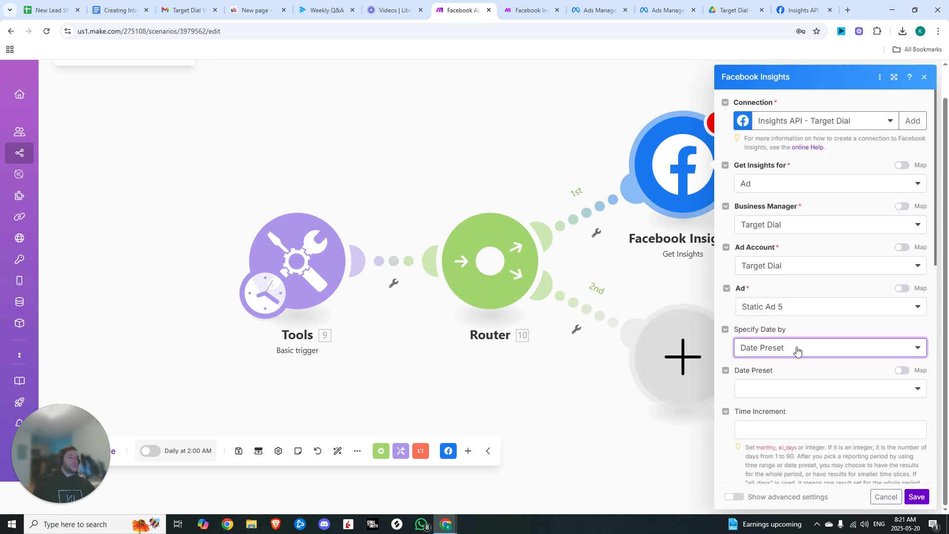
{"action": "scroll", "coordinate": [797, 350], "scroll_direction": "down", "scroll_amount": 3}
{"action": "left_click", "coordinate": [784, 247]}
{"action": "left_click", "coordinate": [775, 311]}
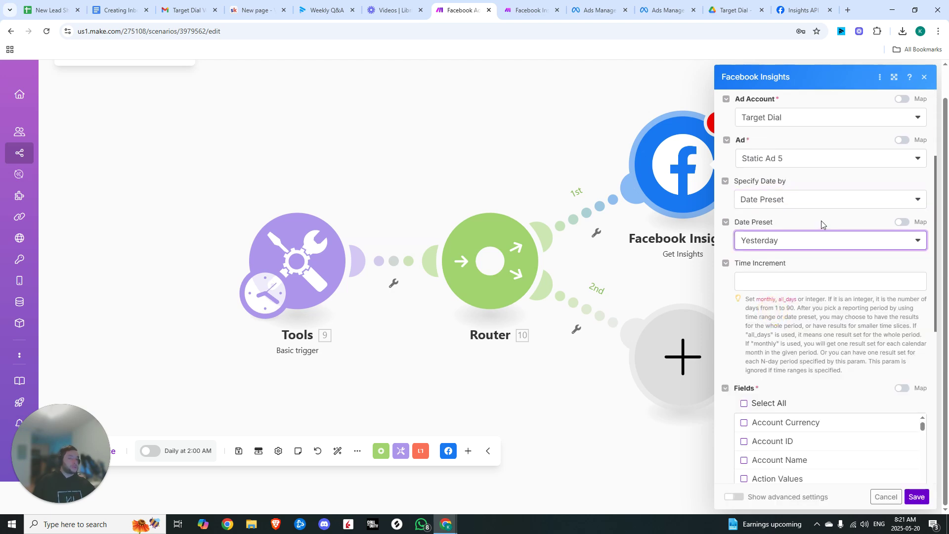
- Paste a comma-separated list of insight metrics into Fields, then return Fields to checkbox mode
{"action": "scroll", "coordinate": [791, 277], "scroll_direction": "down", "scroll_amount": 4}
{"action": "left_click", "coordinate": [902, 190]}
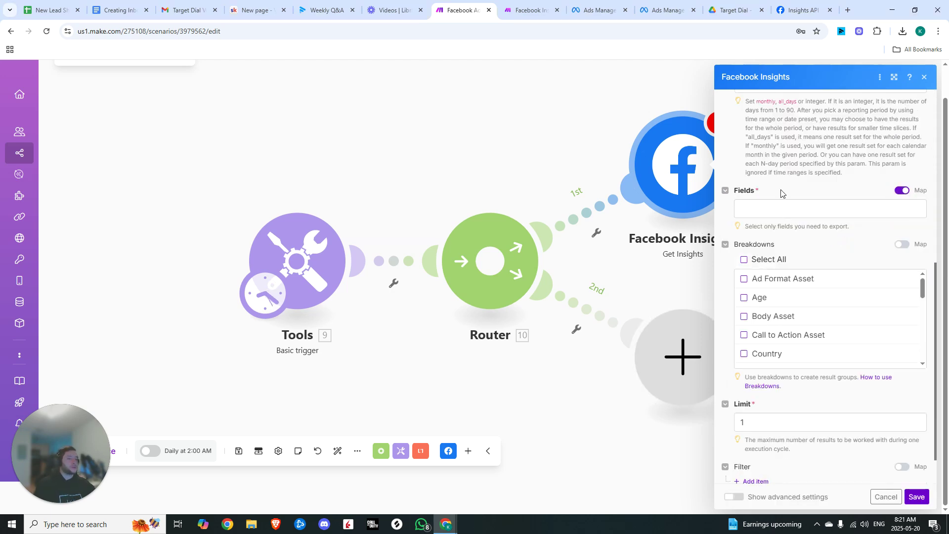
{"action": "left_click", "coordinate": [771, 207]}
{"action": "key", "text": "ctrl+v"}
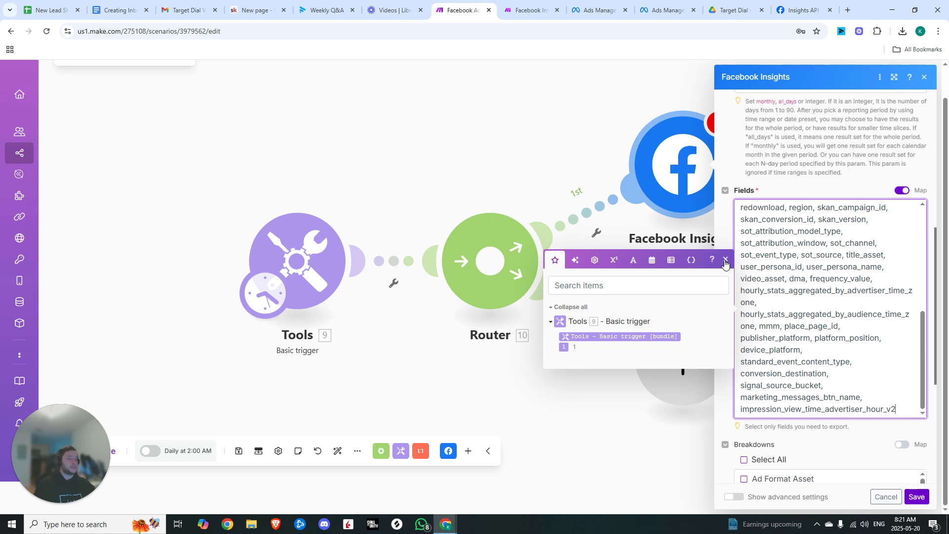
{"action": "scroll", "coordinate": [793, 302], "scroll_direction": "up", "scroll_amount": 10}
{"action": "scroll", "coordinate": [793, 301], "scroll_direction": "down", "scroll_amount": 10}
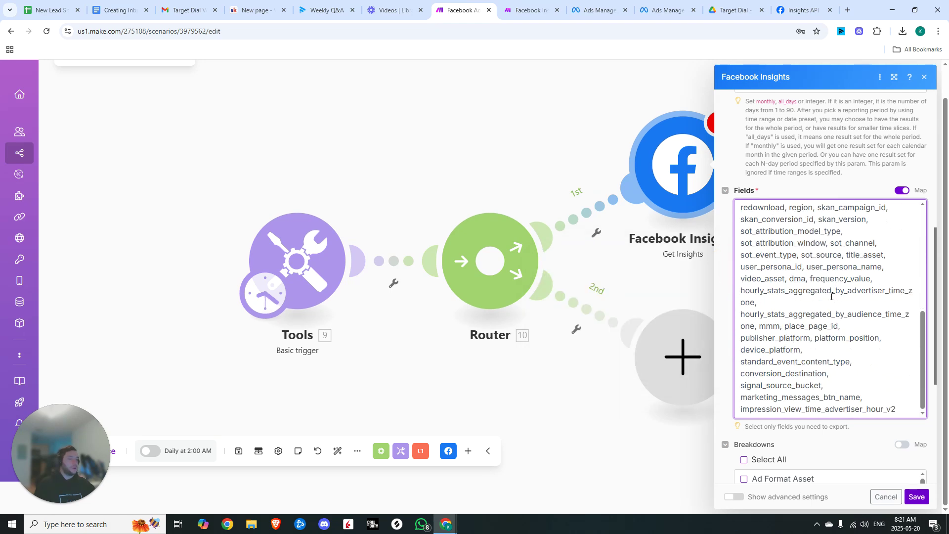
{"action": "scroll", "coordinate": [831, 296], "scroll_direction": "down", "scroll_amount": 2}
{"action": "key", "text": "ctrl+a"}
{"action": "key", "text": "ctrl+v"}
{"action": "left_click", "coordinate": [739, 202]}
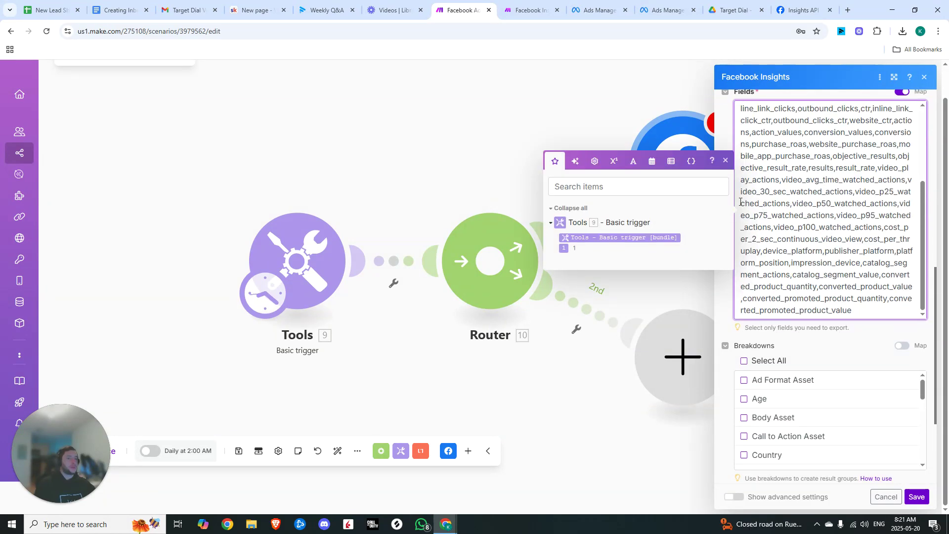
{"action": "left_click", "coordinate": [726, 161]}
{"action": "scroll", "coordinate": [840, 207], "scroll_direction": "up", "scroll_amount": 10}
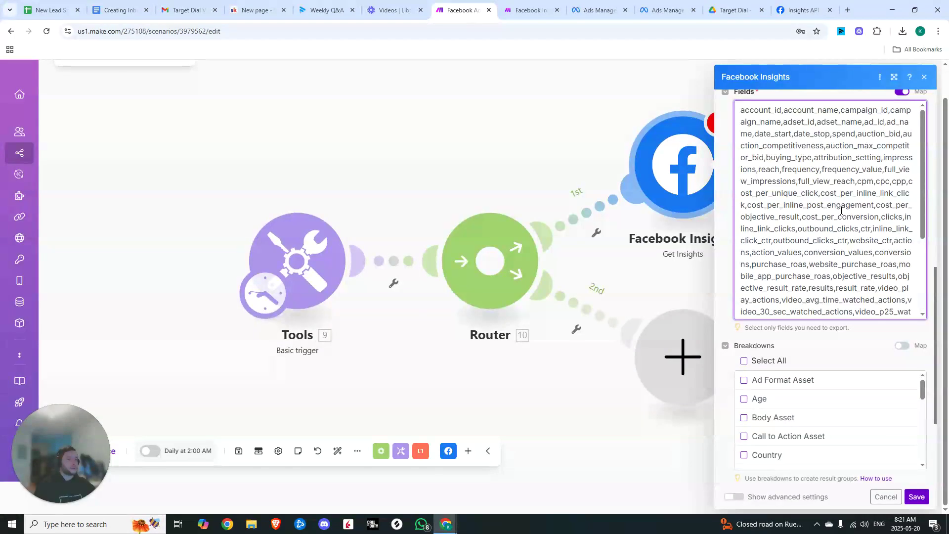
{"action": "scroll", "coordinate": [856, 185], "scroll_direction": "up", "scroll_amount": 3}
{"action": "left_click", "coordinate": [902, 242]}
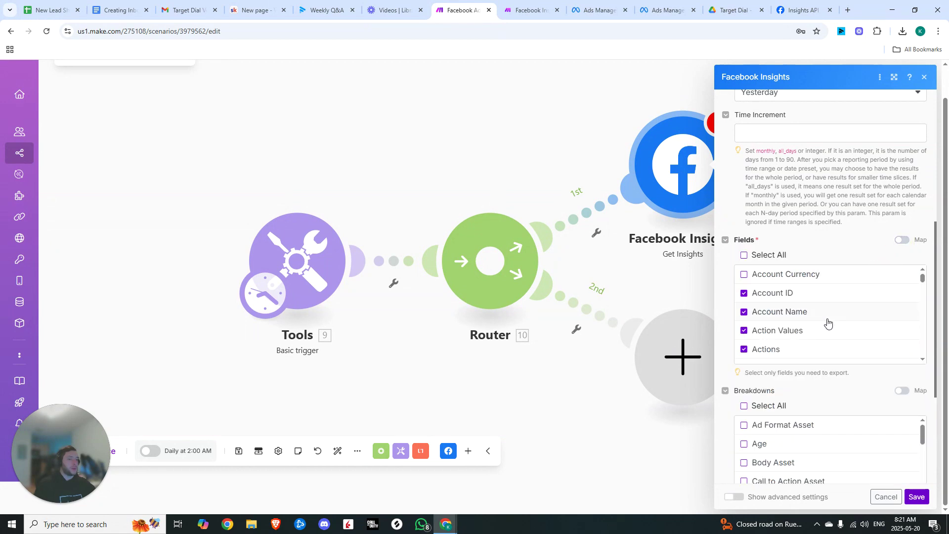
- Limit the Insights module to 1 result and save it
{"action": "scroll", "coordinate": [825, 320], "scroll_direction": "down", "scroll_amount": 15}
{"action": "scroll", "coordinate": [829, 295], "scroll_direction": "down", "scroll_amount": 10}
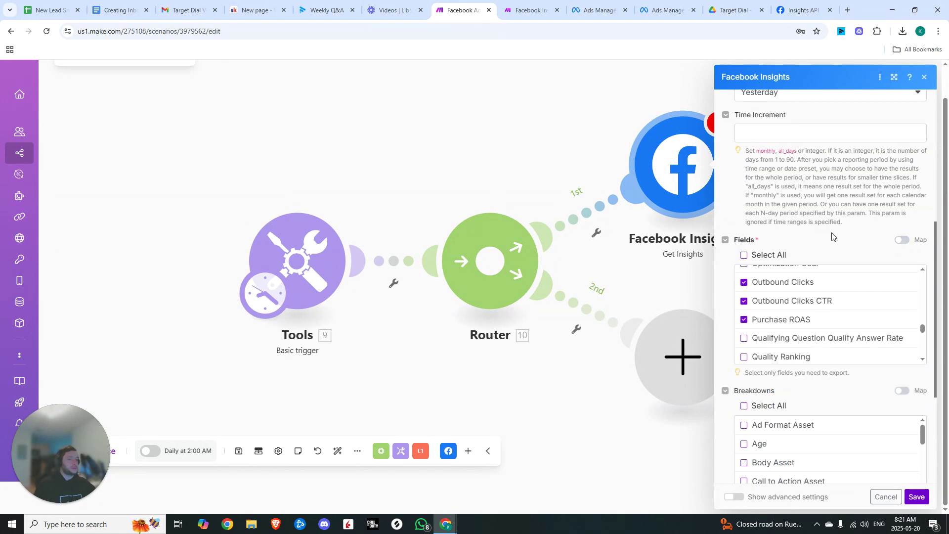
{"action": "scroll", "coordinate": [832, 237], "scroll_direction": "down", "scroll_amount": 4}
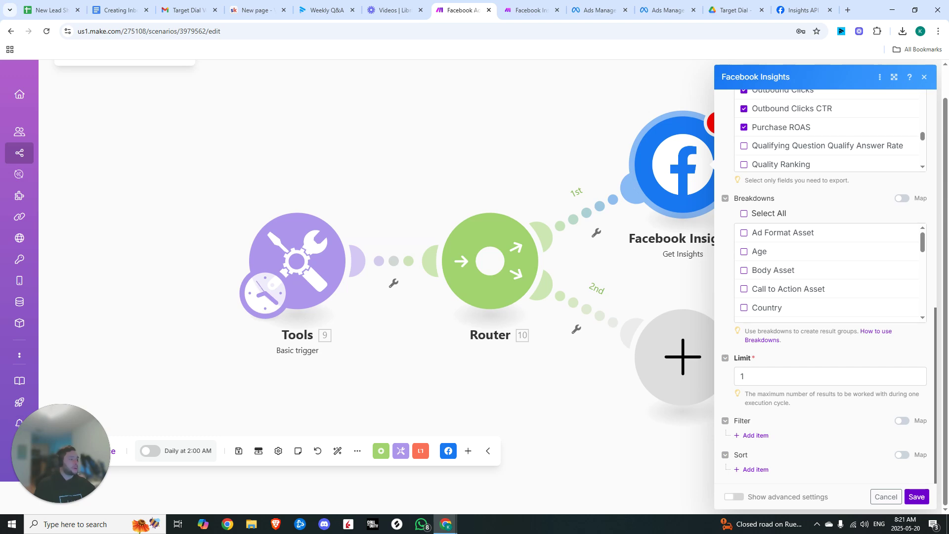
{"action": "scroll", "coordinate": [830, 269], "scroll_direction": "down", "scroll_amount": 5}
{"action": "left_click", "coordinate": [774, 377]}
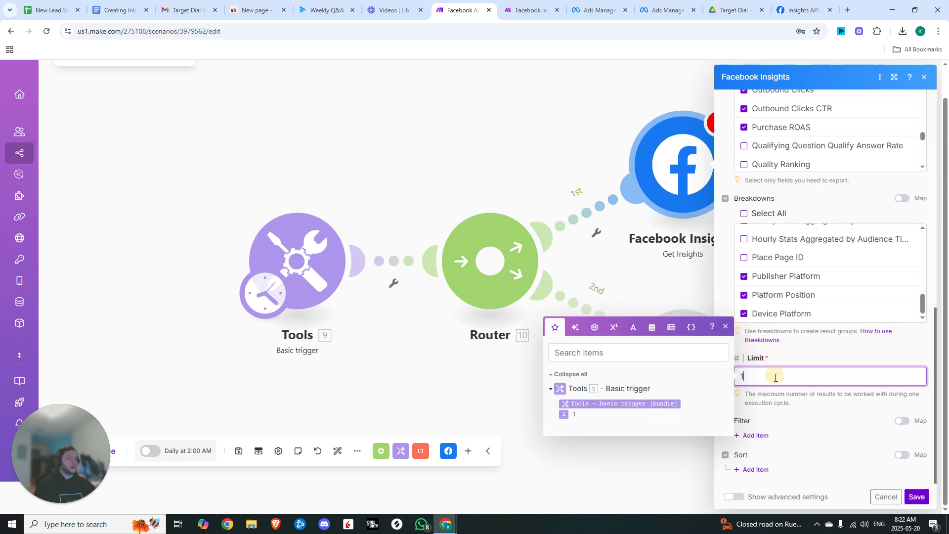
{"action": "type", "text": "1"}
{"action": "left_click", "coordinate": [917, 496]}
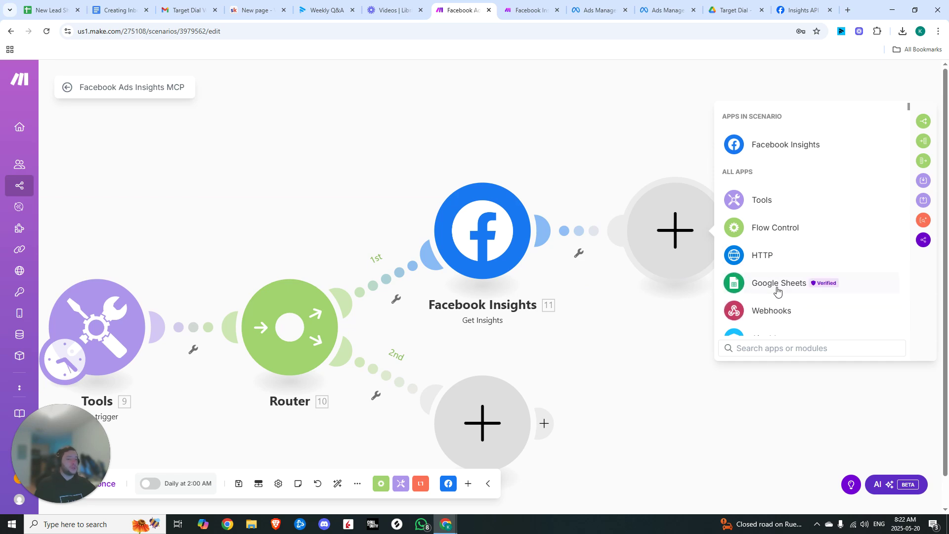
- Add a Google Sheets 'Add a Row' module and load sheets.google.com in a new tab
{"action": "left_click", "coordinate": [777, 290]}
{"action": "left_click", "coordinate": [776, 197]}
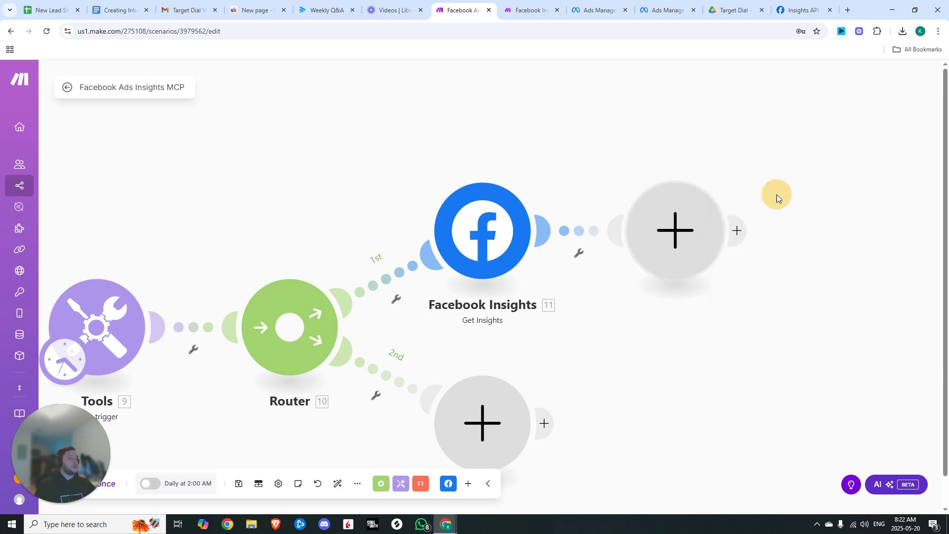
{"action": "left_click", "coordinate": [847, 10]}
{"action": "type", "text": "sheets.google.com"}
{"action": "key", "text": "Return"}
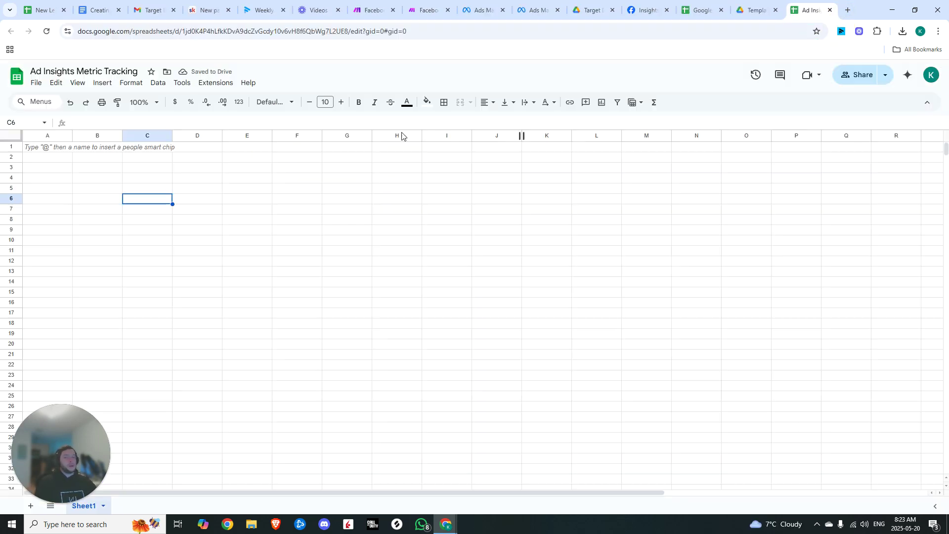
- Enter the metric column headers across row 2, starting with account_id in A2
{"action": "left_click", "coordinate": [61, 144]}
{"action": "key", "text": "Down"}
{"action": "type", "text": "account_id"}
{"action": "key", "text": "Tab"}
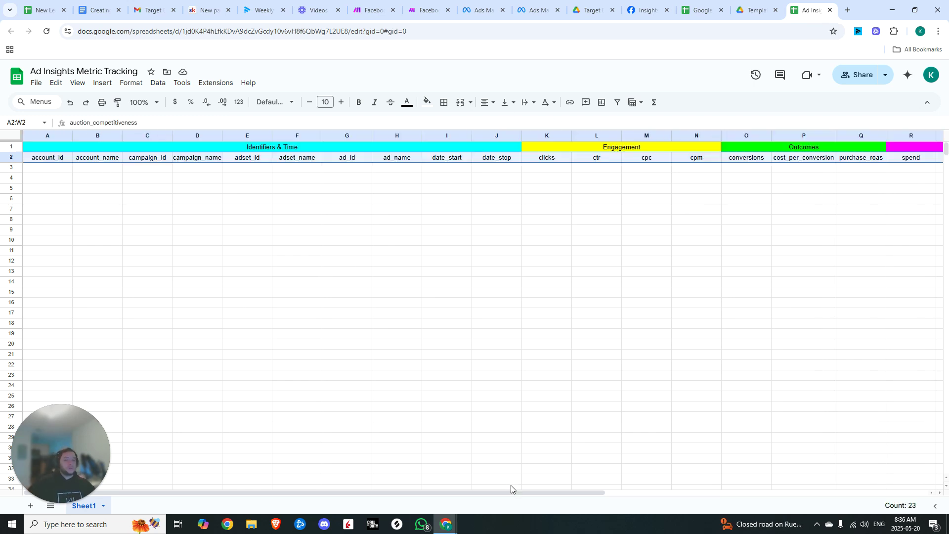
{"action": "left_click_drag", "start_coordinate": [509, 492], "coordinate": [451, 491]}
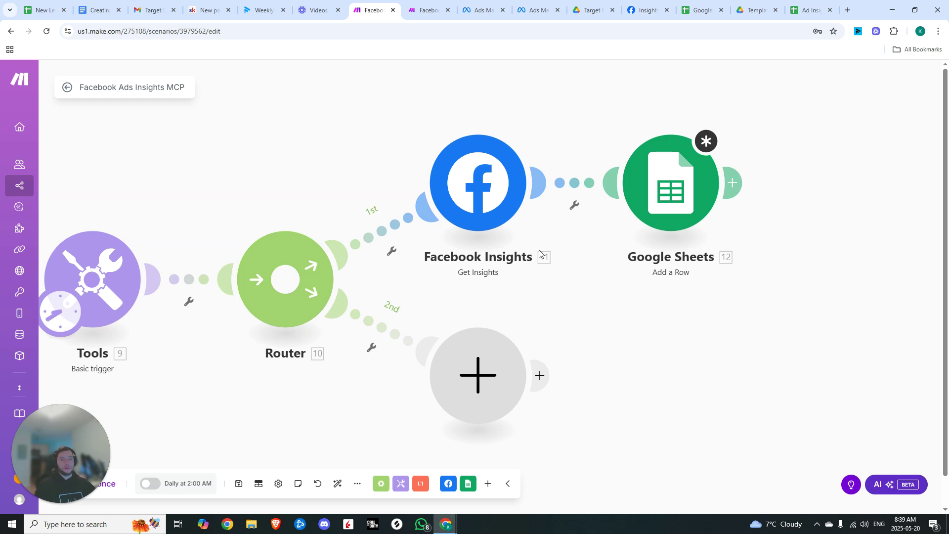
- Target the Ad Insights Metric Tracking spreadsheet and map Account Name and Campaign ID to their columns
{"action": "left_click", "coordinate": [664, 178]}
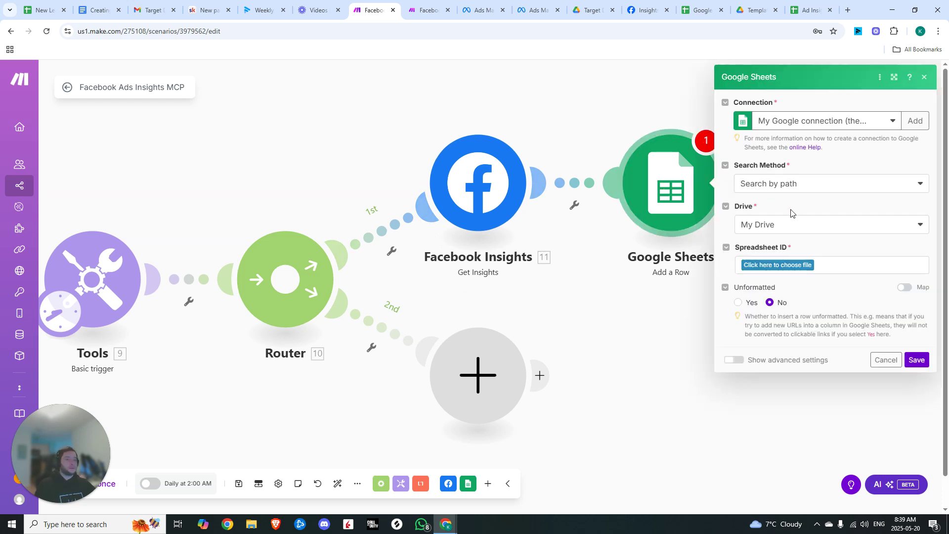
{"action": "left_click", "coordinate": [788, 267]}
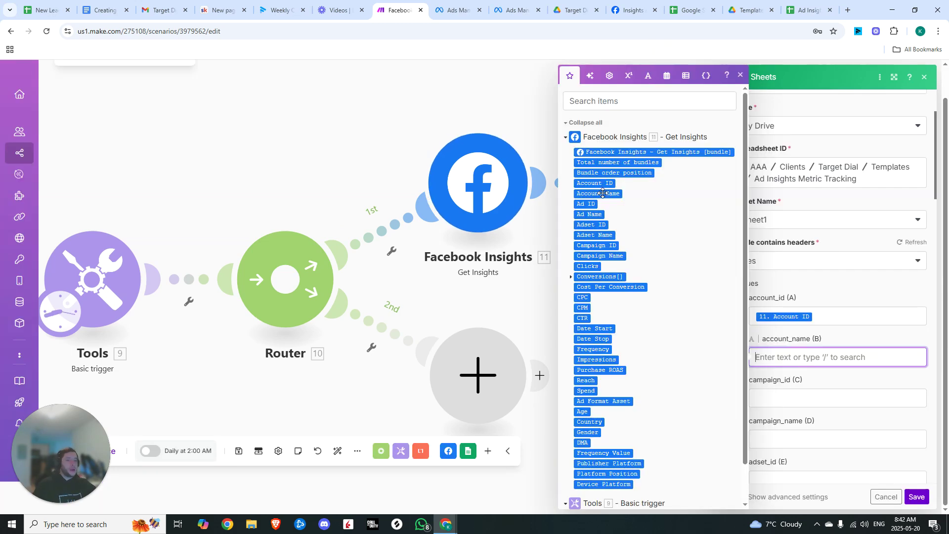
{"action": "left_click", "coordinate": [602, 193]}
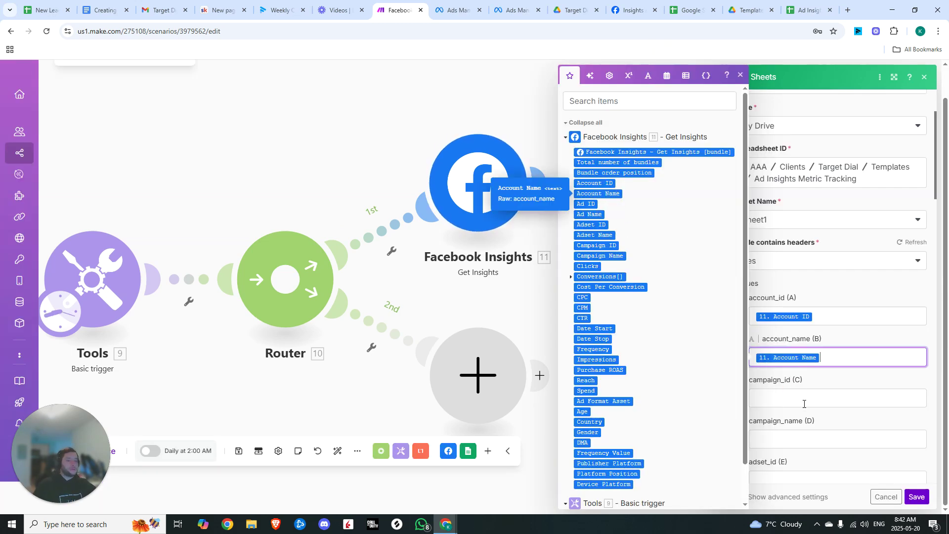
{"action": "left_click", "coordinate": [783, 397]}
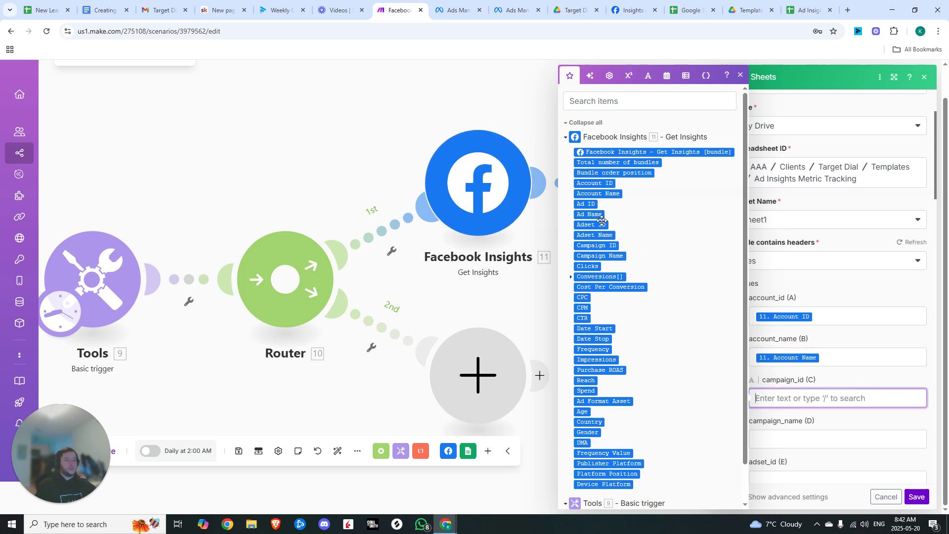
{"action": "left_click", "coordinate": [609, 245]}
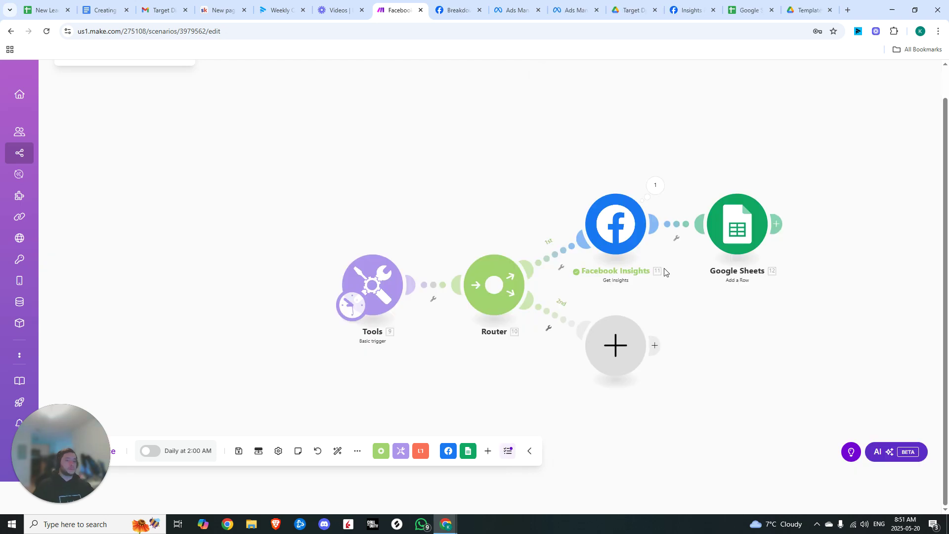
- Duplicate the Insights and Sheets module pair onto route 2, replacing the empty placeholder
{"action": "left_click_drag", "start_coordinate": [584, 170], "coordinate": [773, 272]}
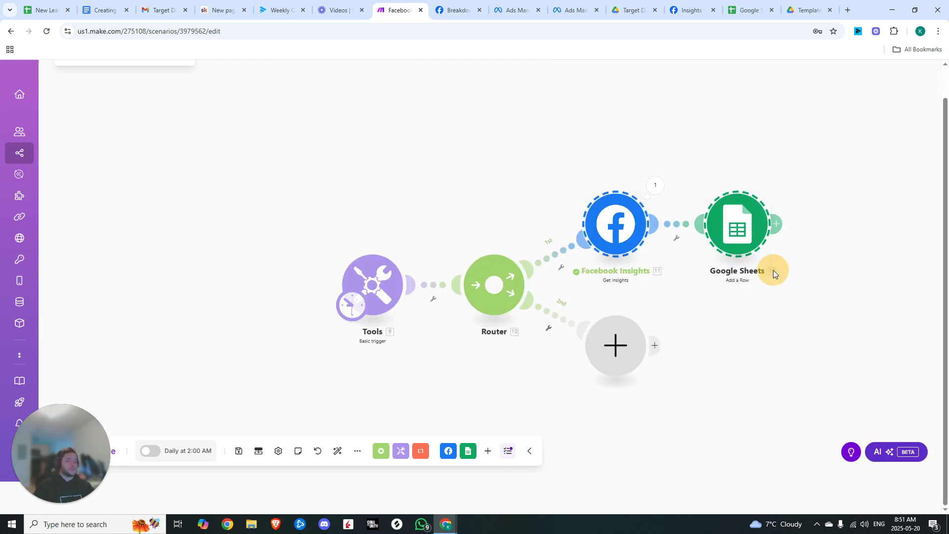
{"action": "key", "text": "ctrl+c"}
{"action": "key", "text": "ctrl+v"}
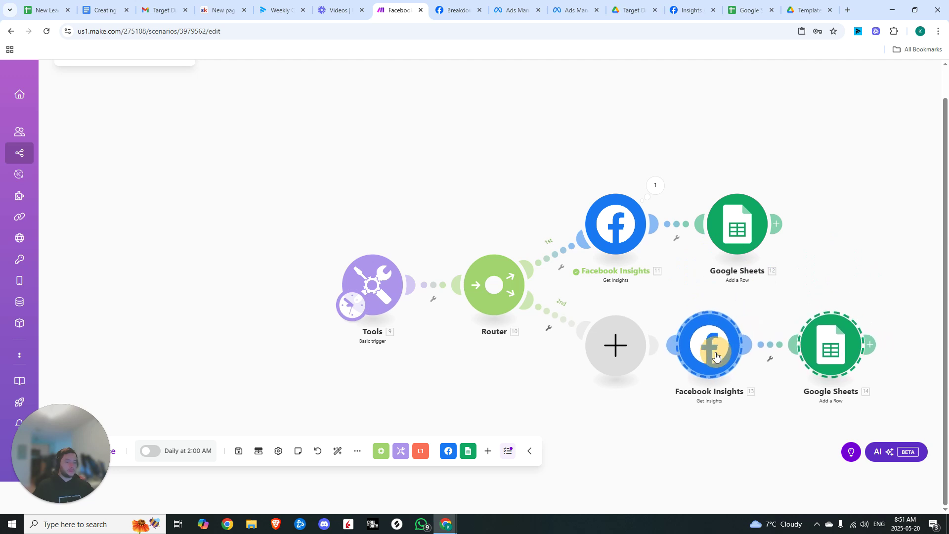
{"action": "right_click", "coordinate": [611, 350]}
{"action": "left_click", "coordinate": [643, 404]}
{"action": "left_click_drag", "start_coordinate": [696, 380], "coordinate": [624, 361]}
- Switch the copied Insights module's ad to Static Ad 4, save, and add a third route
{"action": "left_click", "coordinate": [622, 360]}
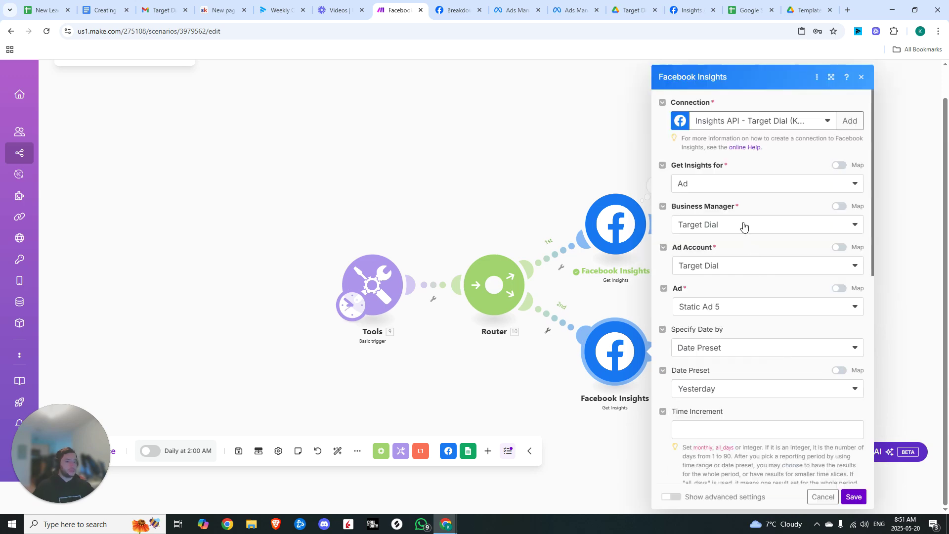
{"action": "left_click", "coordinate": [751, 309]}
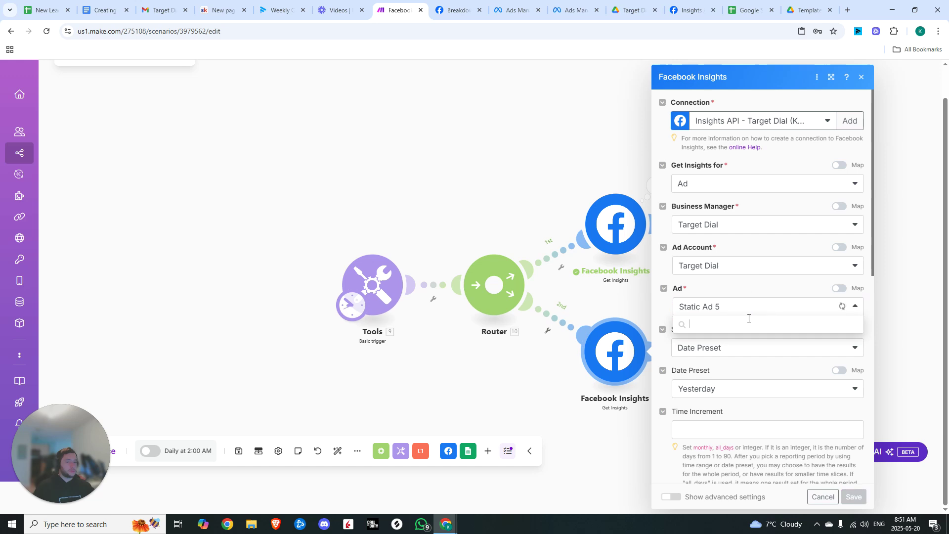
{"action": "left_click", "coordinate": [716, 357]}
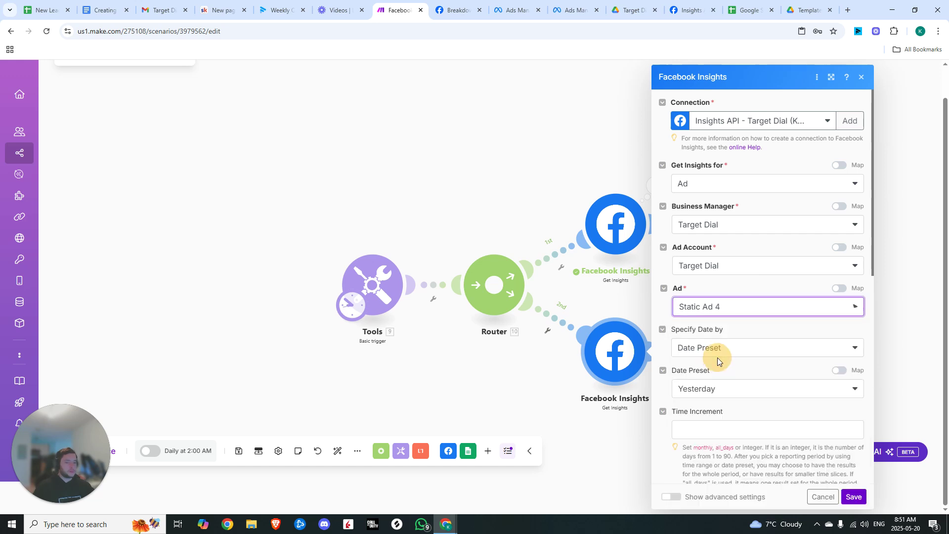
{"action": "scroll", "coordinate": [771, 366], "scroll_direction": "down", "scroll_amount": 7}
{"action": "scroll", "coordinate": [780, 366], "scroll_direction": "down", "scroll_amount": 5}
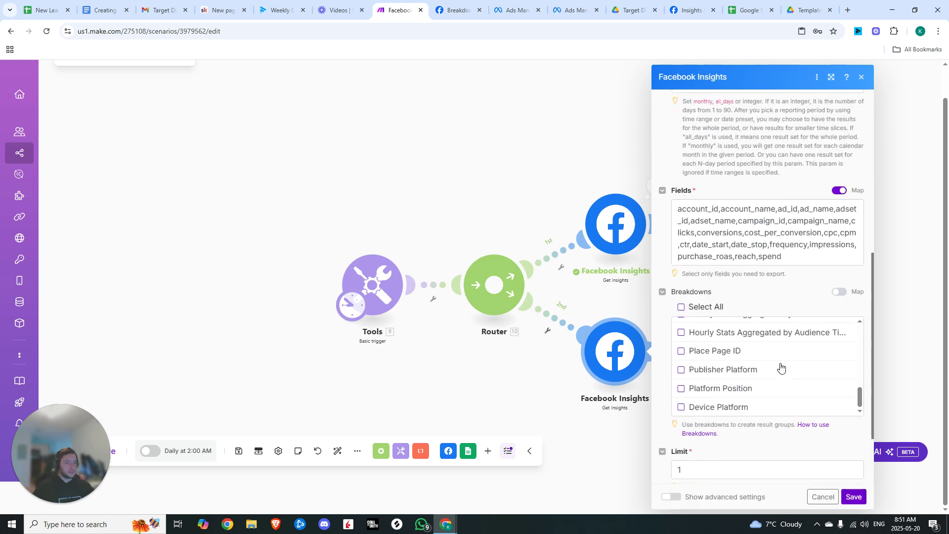
{"action": "scroll", "coordinate": [780, 366], "scroll_direction": "up", "scroll_amount": 5}
{"action": "left_click", "coordinate": [854, 497]}
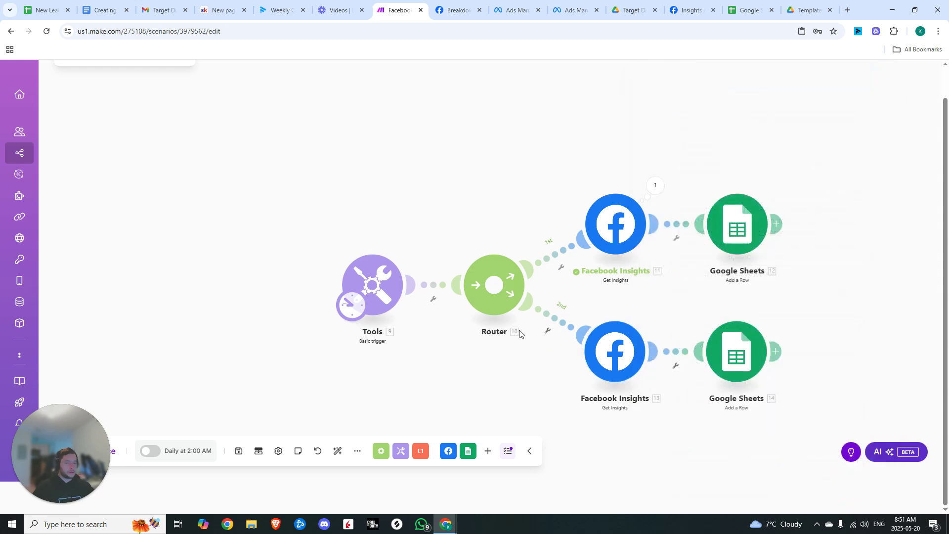
{"action": "left_click", "coordinate": [494, 283]}
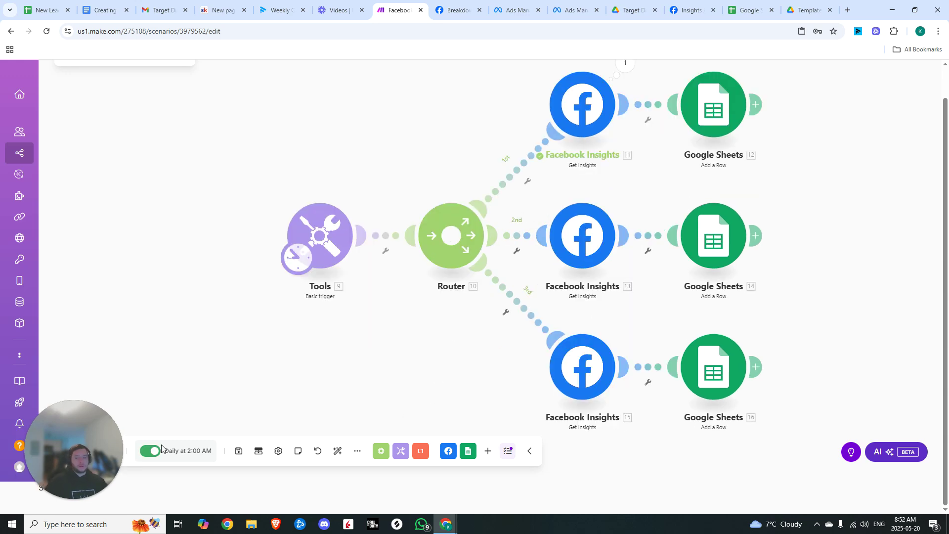
{"action": "left_click_drag", "start_coordinate": [99, 449], "coordinate": [170, 310]}
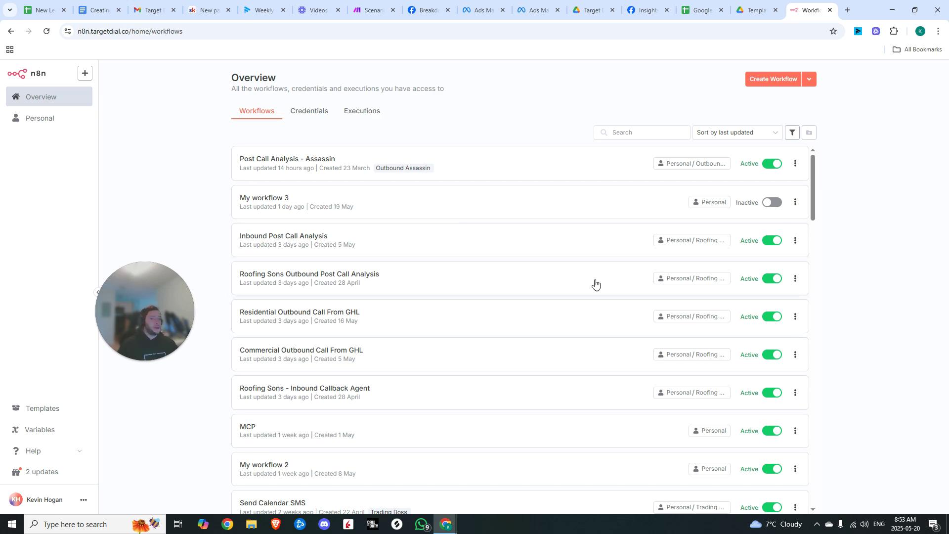
- Open the MCP workflow and inspect its Google Sheets and MCP Server Trigger nodes
{"action": "scroll", "coordinate": [336, 404], "scroll_direction": "down", "scroll_amount": 2}
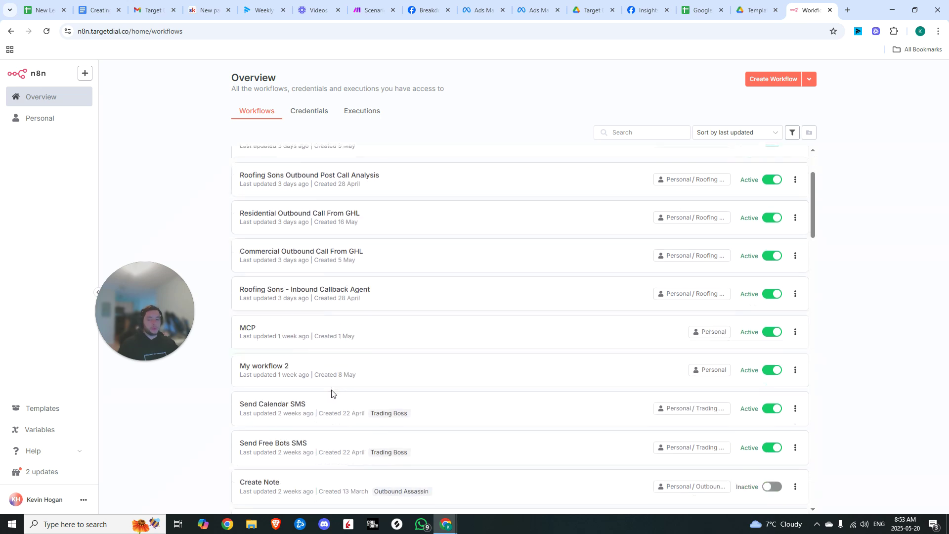
{"action": "left_click", "coordinate": [273, 326]}
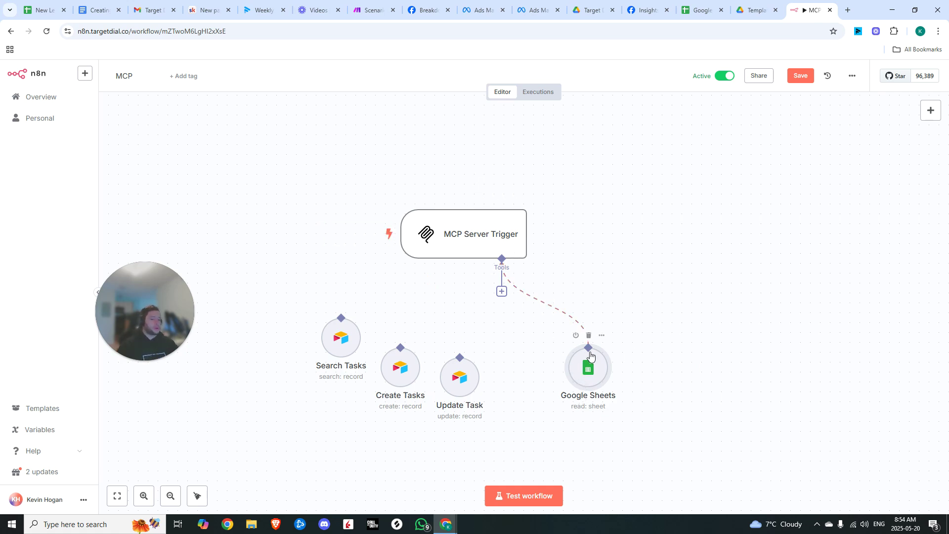
{"action": "double_click", "coordinate": [598, 365]}
{"action": "key", "text": "Escape"}
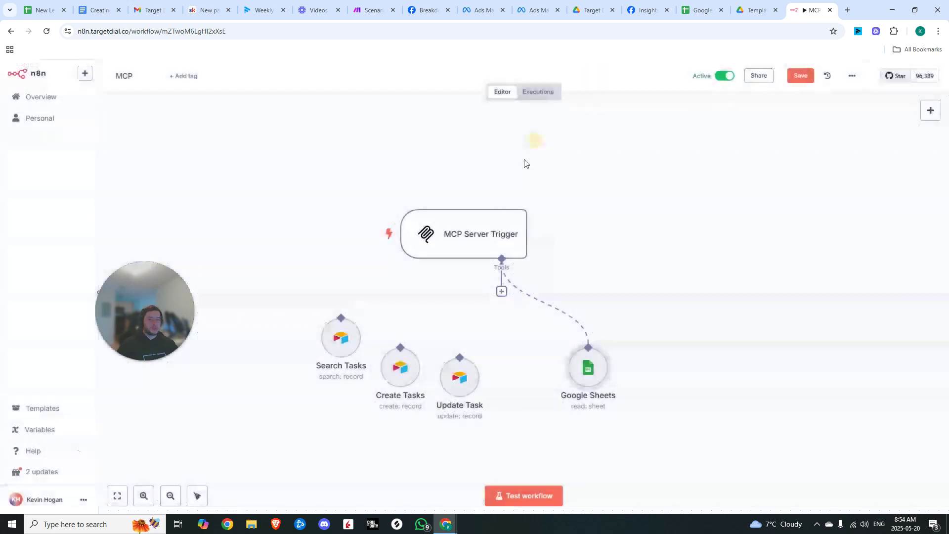
{"action": "double_click", "coordinate": [497, 237]}
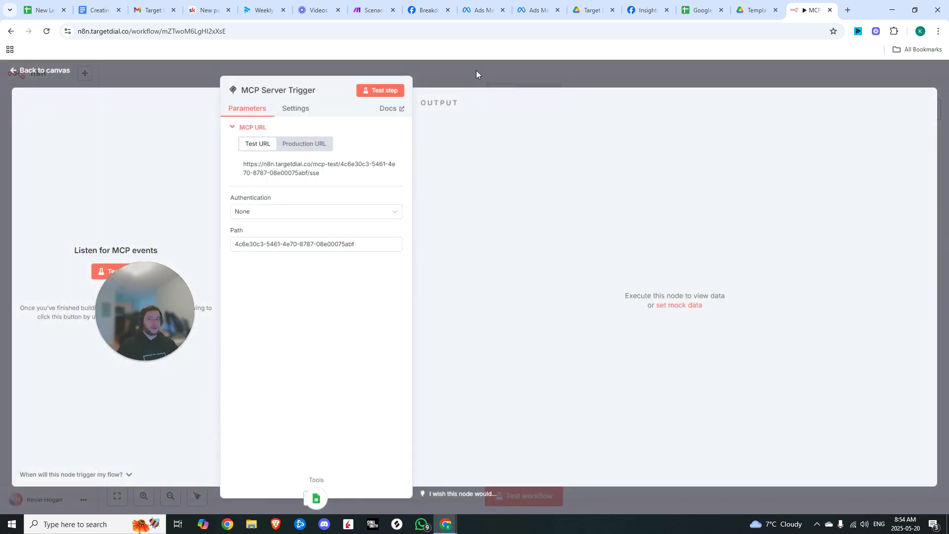
{"action": "left_click", "coordinate": [476, 70]}
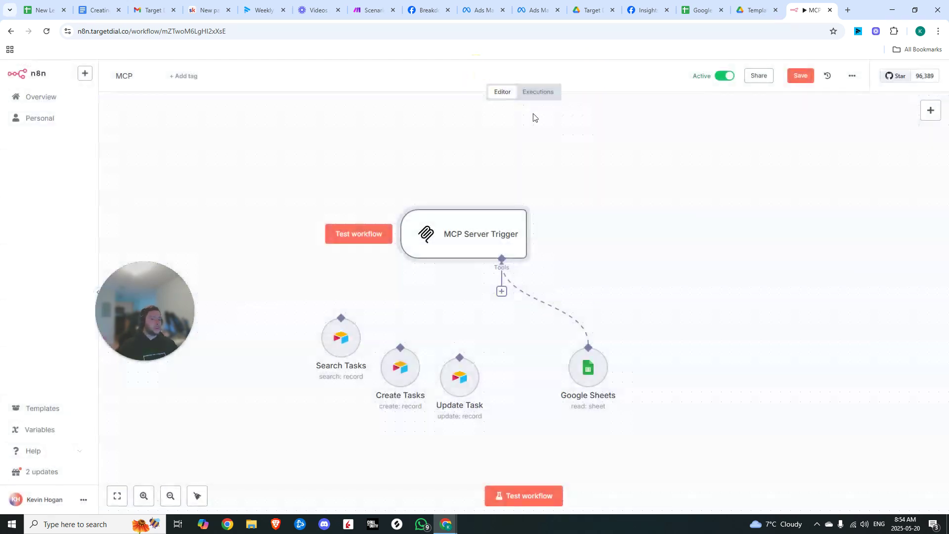
- Point the Google Sheets tool at Sheet1, then start a new empty workflow
{"action": "double_click", "coordinate": [586, 379]}
{"action": "left_click", "coordinate": [455, 306]}
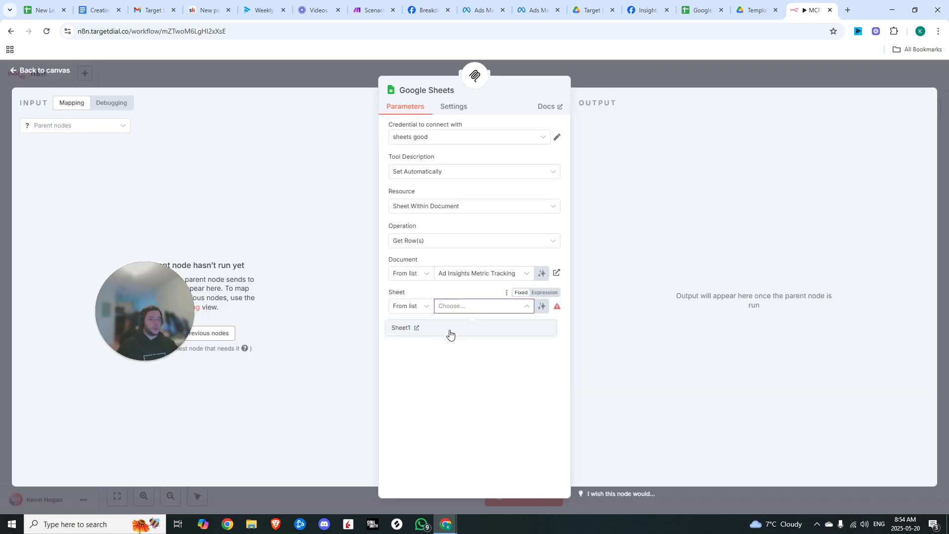
{"action": "left_click", "coordinate": [438, 328]}
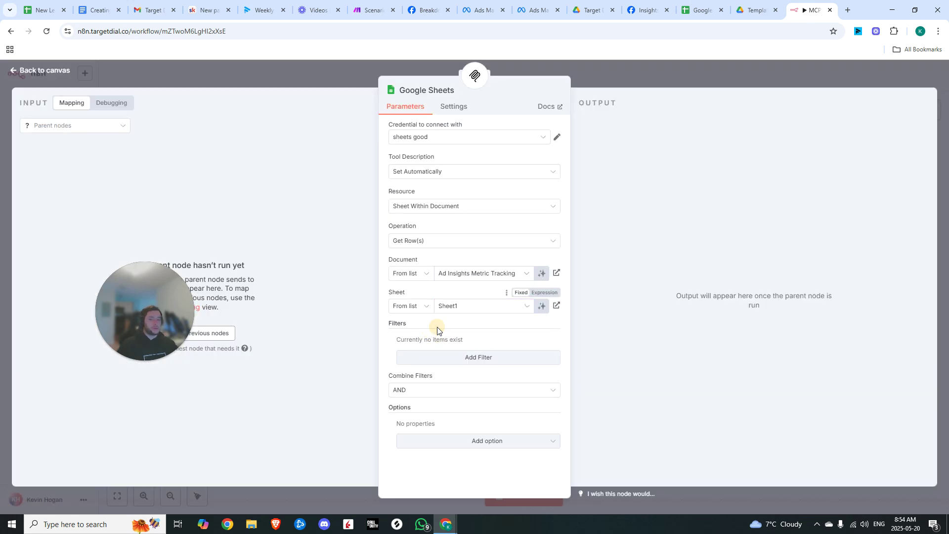
{"action": "left_click", "coordinate": [626, 72]}
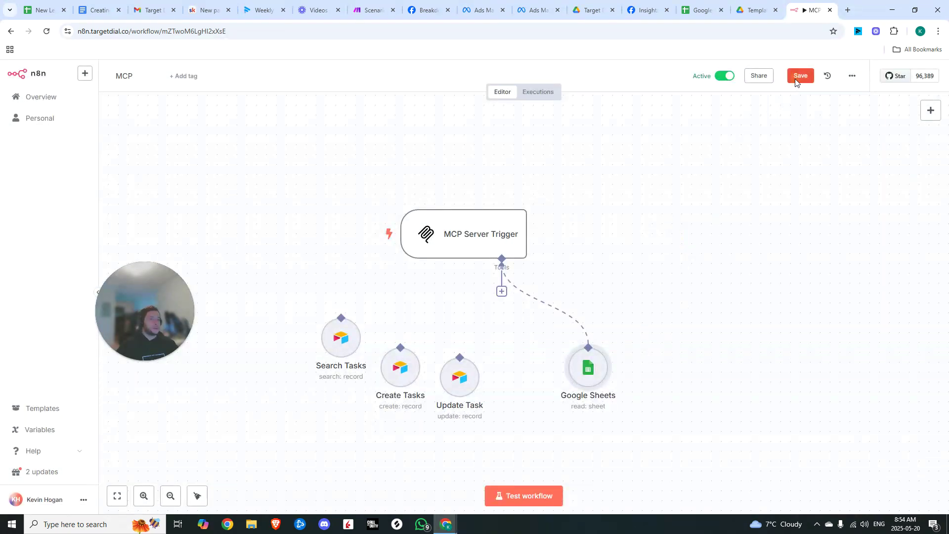
{"action": "key", "text": "alt+Left"}
- Add a Schedule Trigger at hour 2am, minute 10, followed by an AI Agent node
{"action": "left_click", "coordinate": [764, 81]}
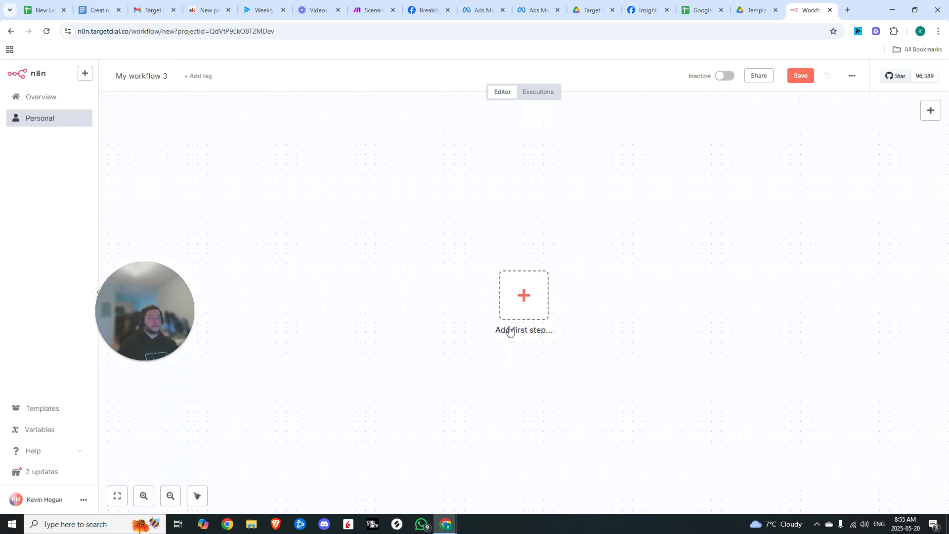
{"action": "left_click", "coordinate": [516, 312]}
{"action": "left_click", "coordinate": [808, 180]}
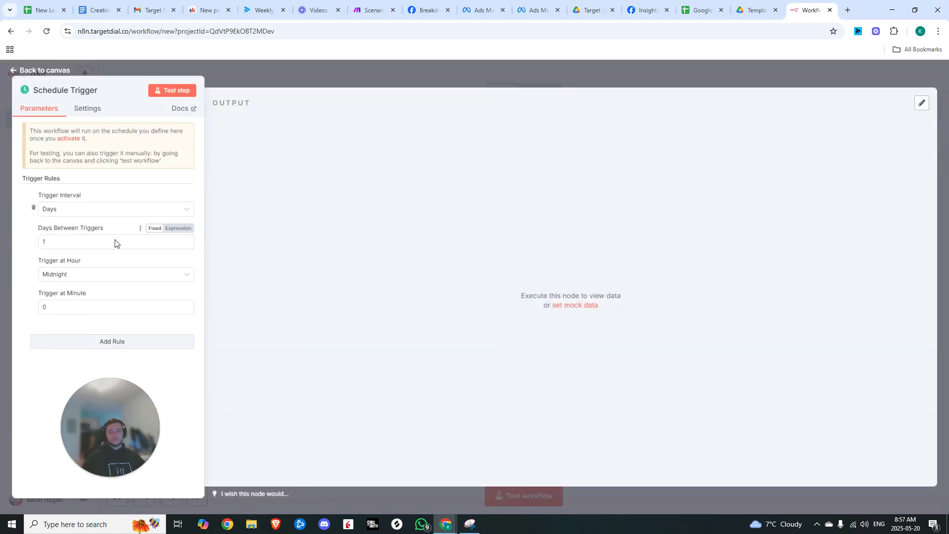
{"action": "left_click", "coordinate": [70, 273]}
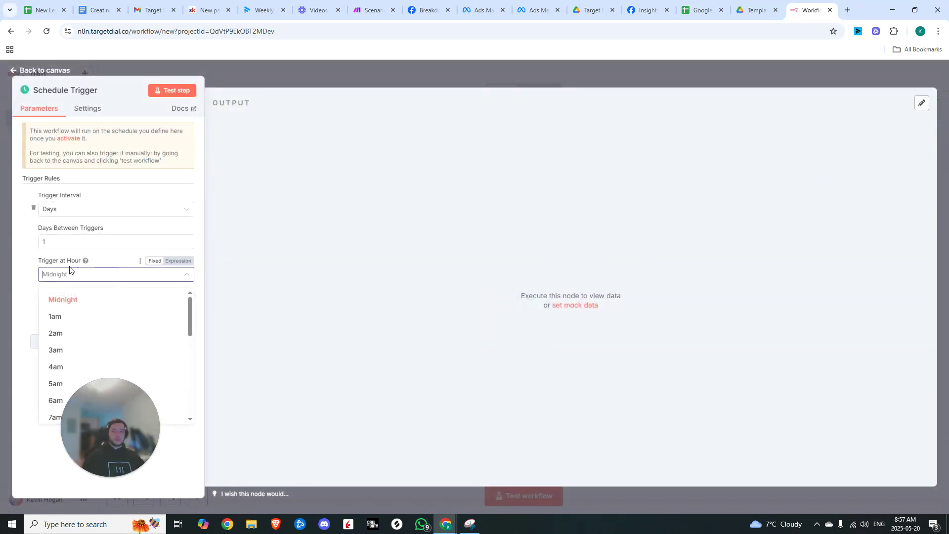
{"action": "left_click", "coordinate": [63, 332]}
{"action": "left_click", "coordinate": [65, 305]}
{"action": "double_click", "coordinate": [49, 306]}
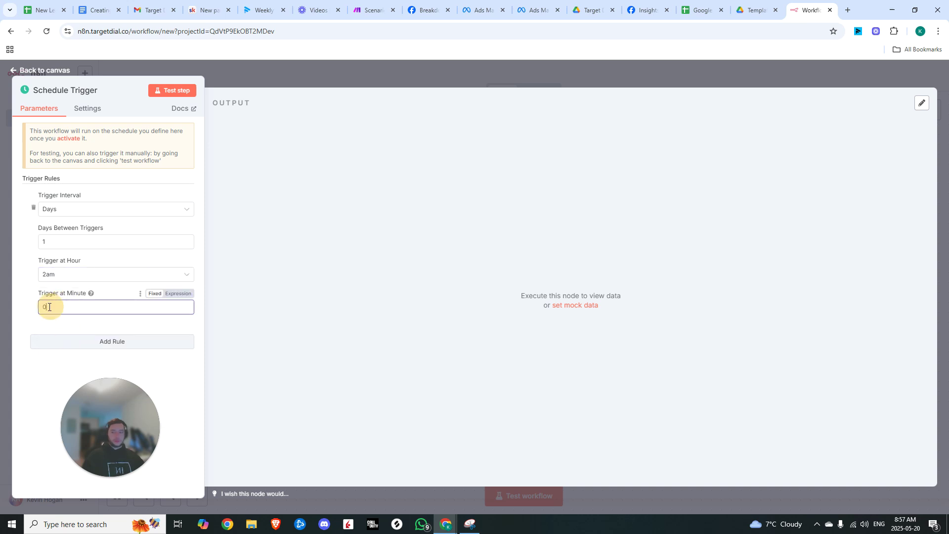
{"action": "type", "text": "10"}
{"action": "left_click", "coordinate": [36, 305]}
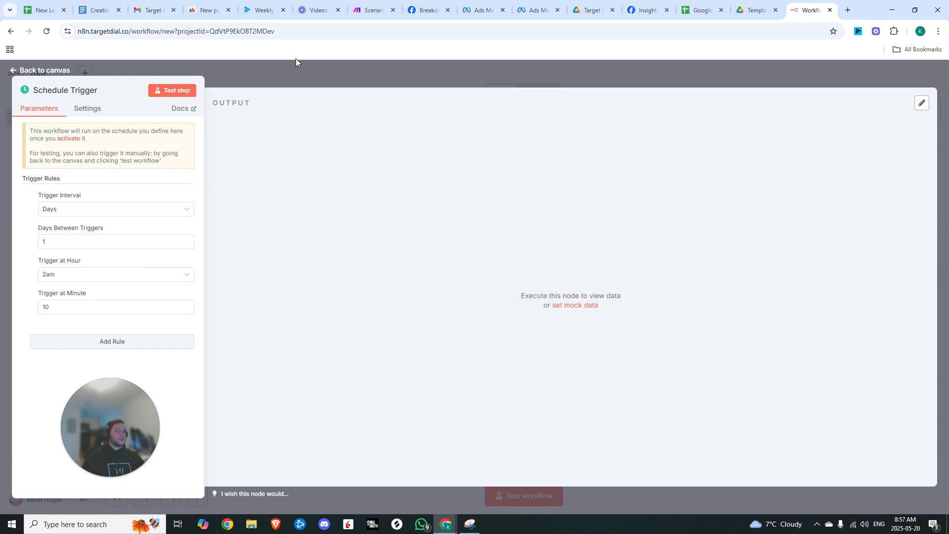
{"action": "left_click", "coordinate": [310, 70]}
{"action": "left_click", "coordinate": [861, 177]}
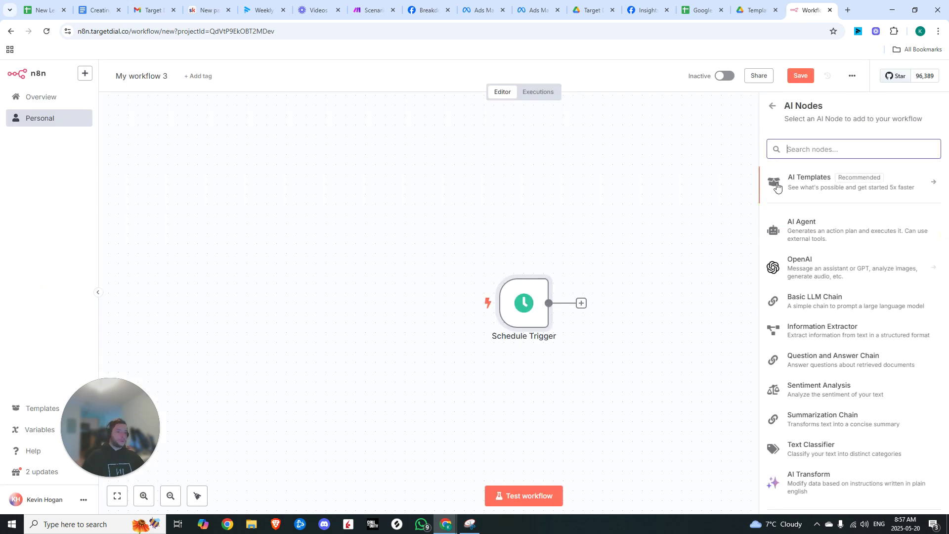
{"action": "left_click", "coordinate": [816, 230]}
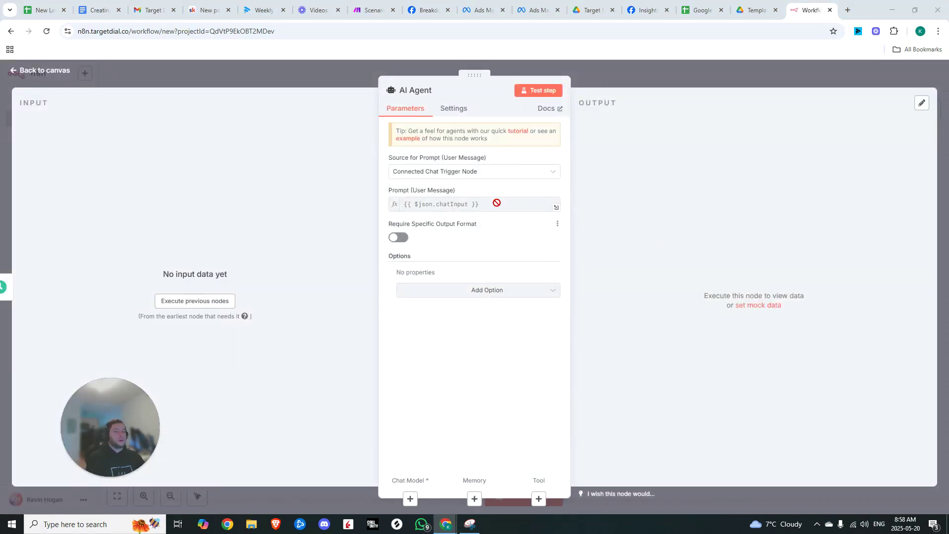
- Set the prompt source to Define below, paste the AdsOptimizerAI analyst prompt, and delete extra column lines
{"action": "left_click", "coordinate": [439, 172]}
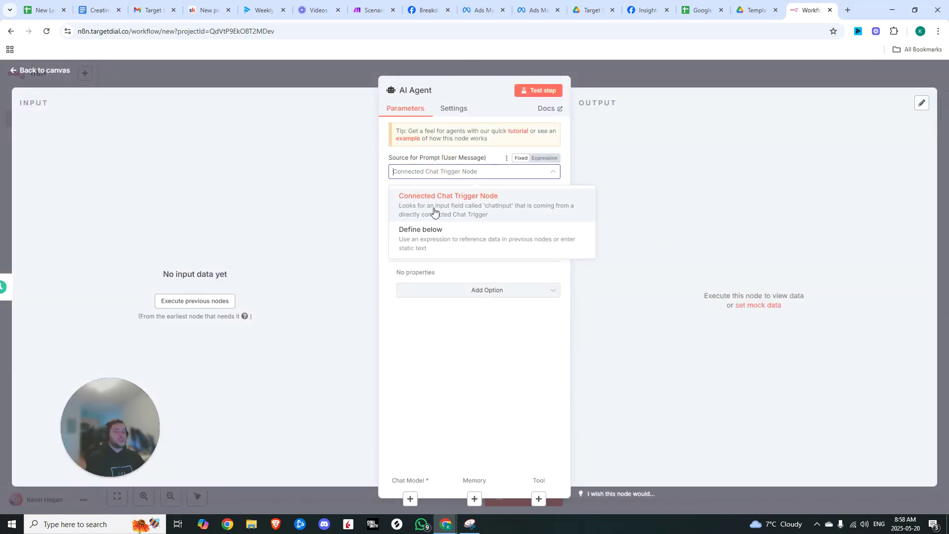
{"action": "left_click", "coordinate": [423, 243]}
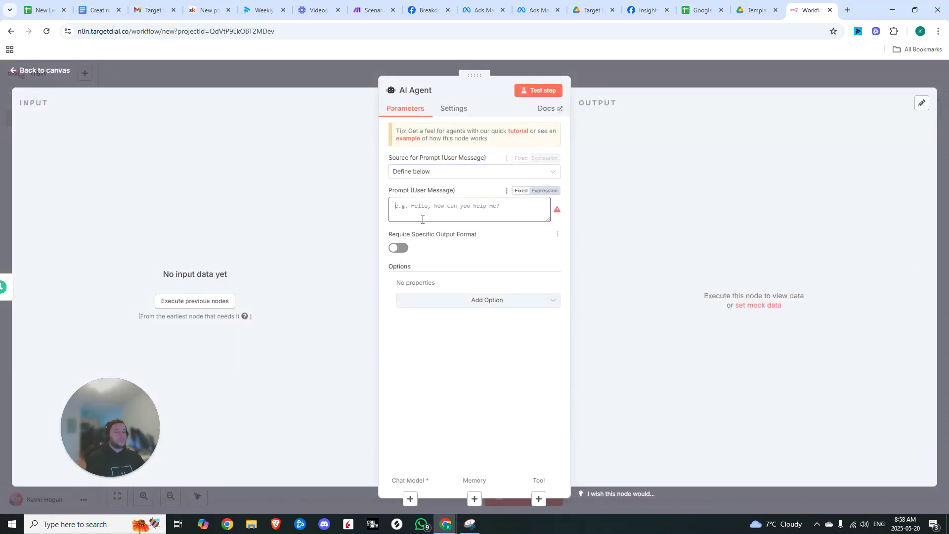
{"action": "left_click", "coordinate": [491, 204]}
{"action": "key", "text": "ctrl+v"}
{"action": "left_click", "coordinate": [556, 253]}
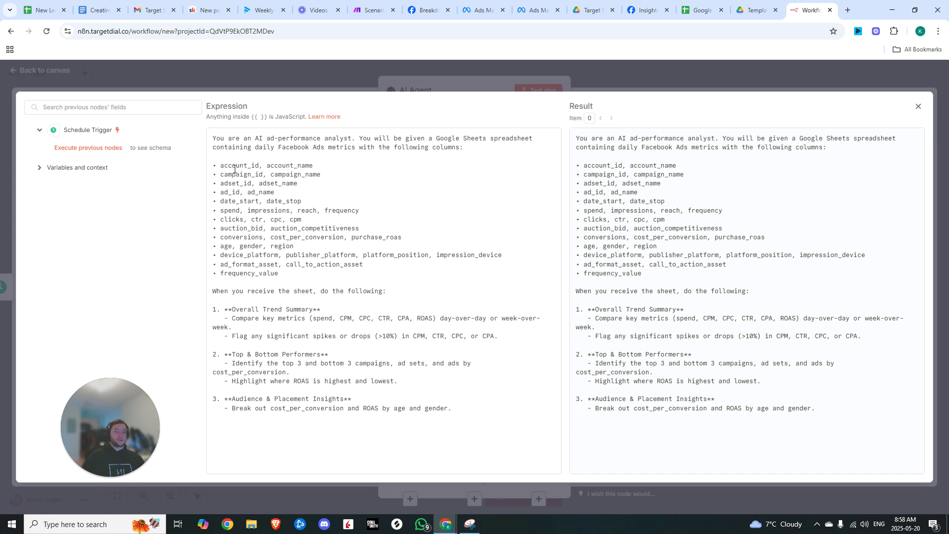
{"action": "left_click_drag", "start_coordinate": [217, 165], "coordinate": [275, 192]}
{"action": "key", "text": "BackSpace"}
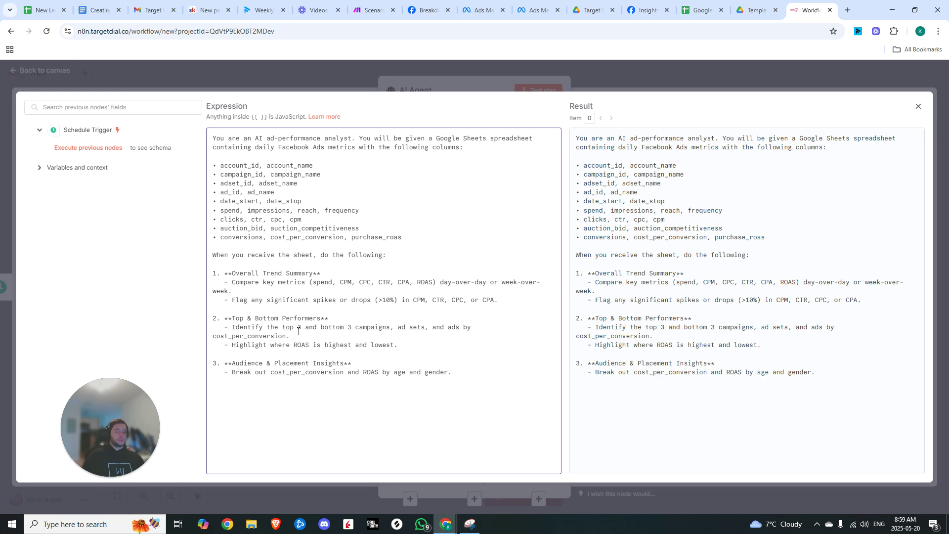
{"action": "left_click_drag", "start_coordinate": [235, 363], "coordinate": [382, 369]}
{"action": "left_click", "coordinate": [445, 376]}
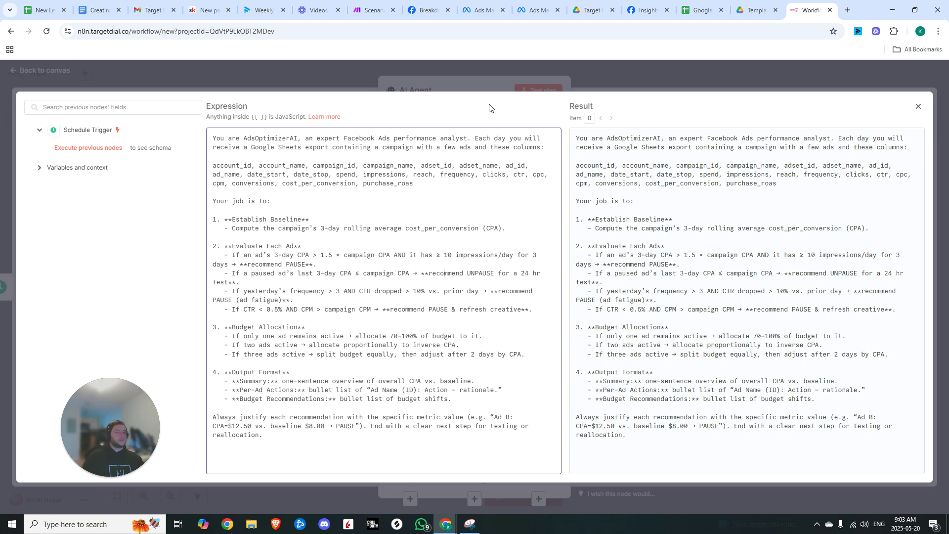
- Attach an OpenAI Chat Model and Simple Memory to the AI Agent
{"action": "key", "text": "Escape"}
{"action": "key", "text": "Escape"}
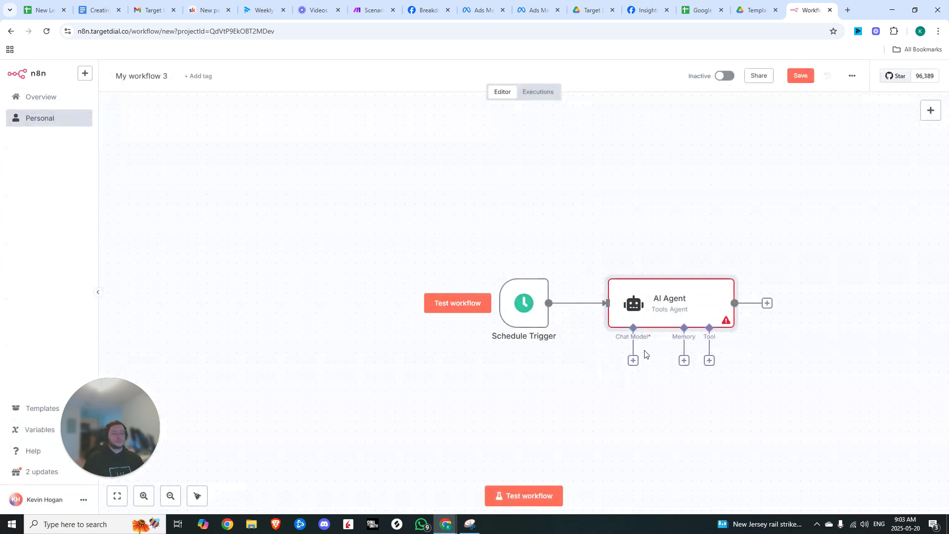
{"action": "left_click", "coordinate": [633, 360]}
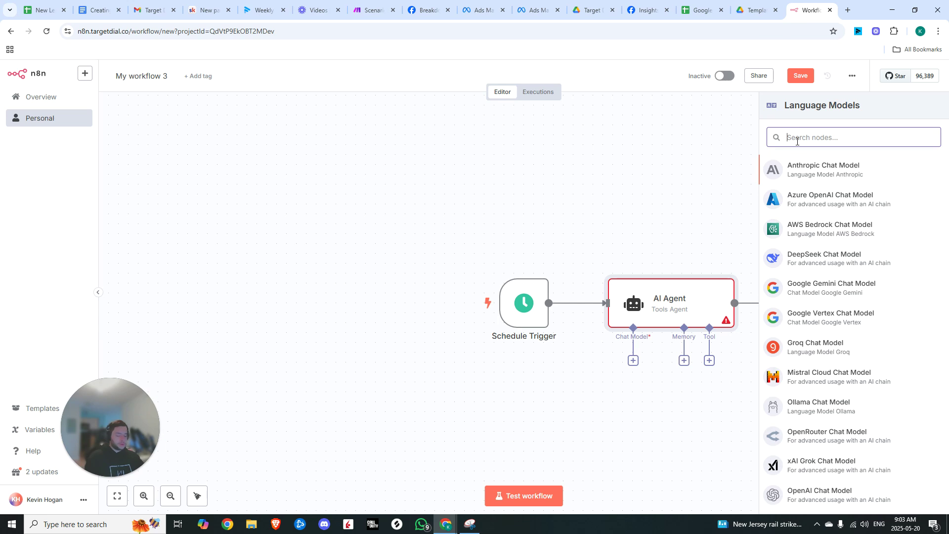
{"action": "type", "text": "open"}
{"action": "left_click", "coordinate": [822, 170]}
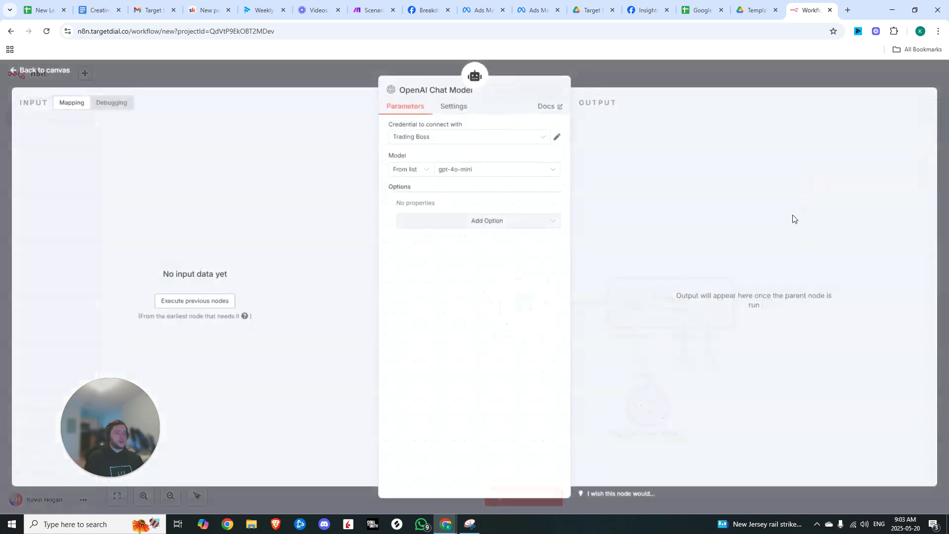
{"action": "key", "text": "Escape"}
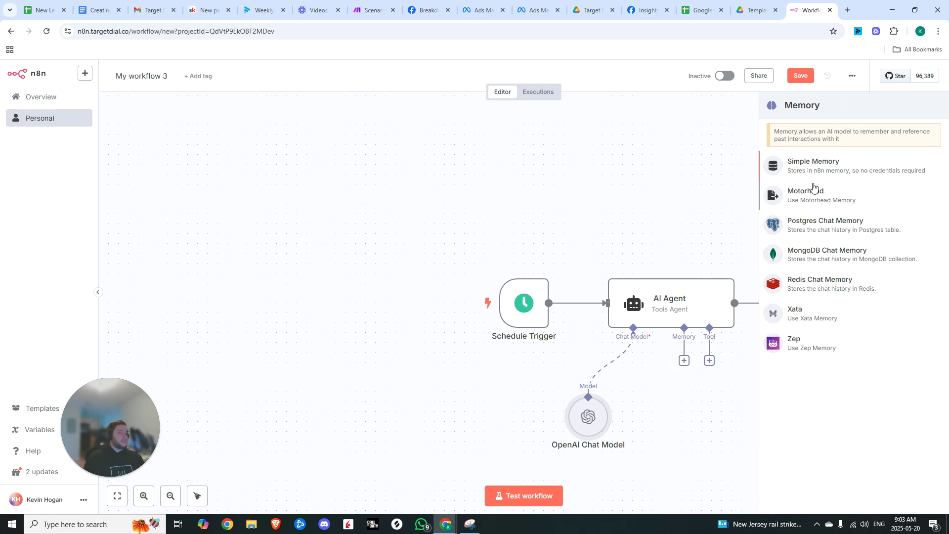
{"action": "left_click", "coordinate": [818, 168]}
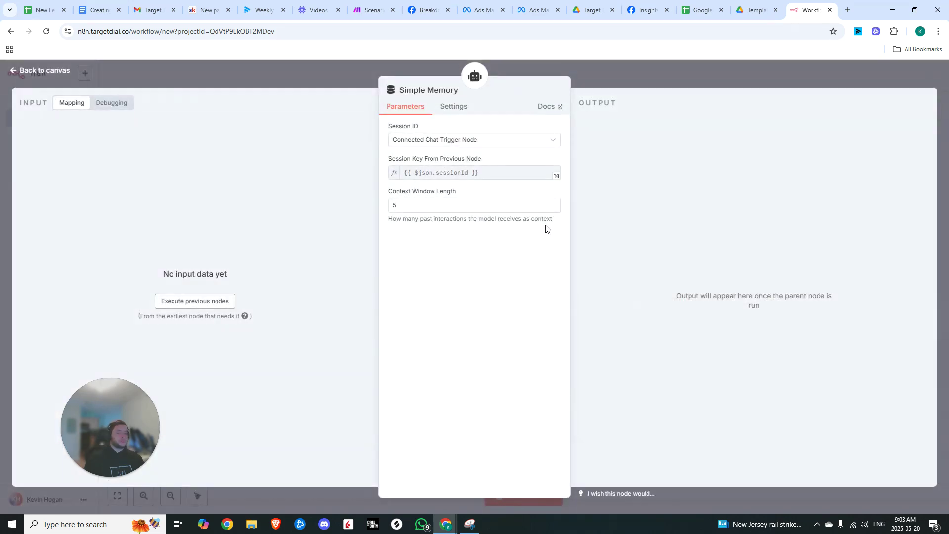
{"action": "key", "text": "Escape"}
- Add an MCP Client Tool and rename the workflow to Facebook Ads Insight Analyzer
{"action": "left_click", "coordinate": [710, 360]}
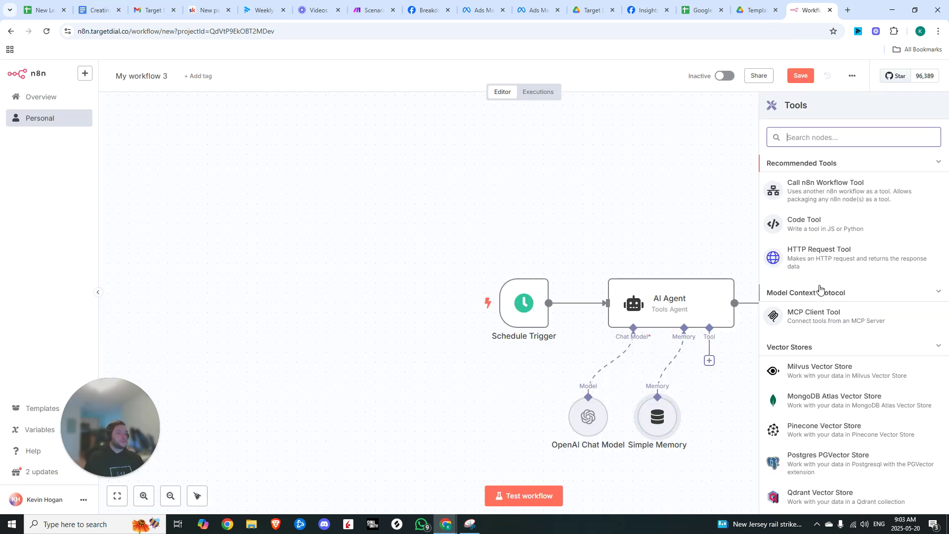
{"action": "left_click", "coordinate": [818, 322]}
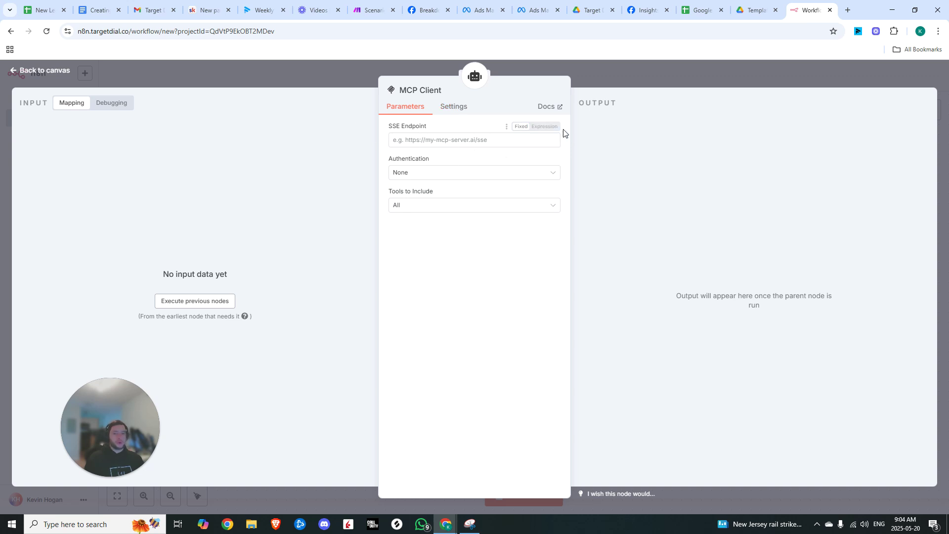
{"action": "left_click", "coordinate": [618, 126]}
{"action": "left_click", "coordinate": [153, 74]}
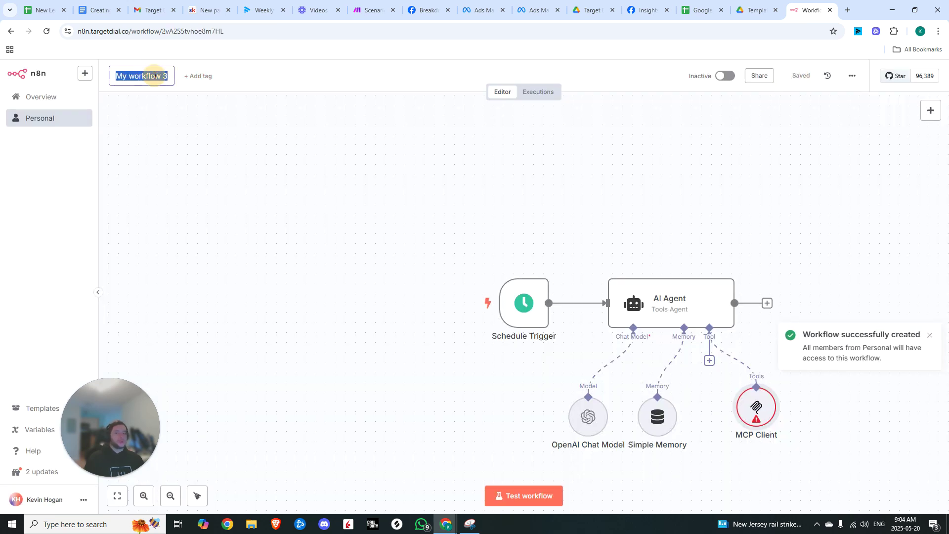
{"action": "type", "text": "Facebook Ads Insight Analyzer"}
{"action": "left_click", "coordinate": [286, 138]}
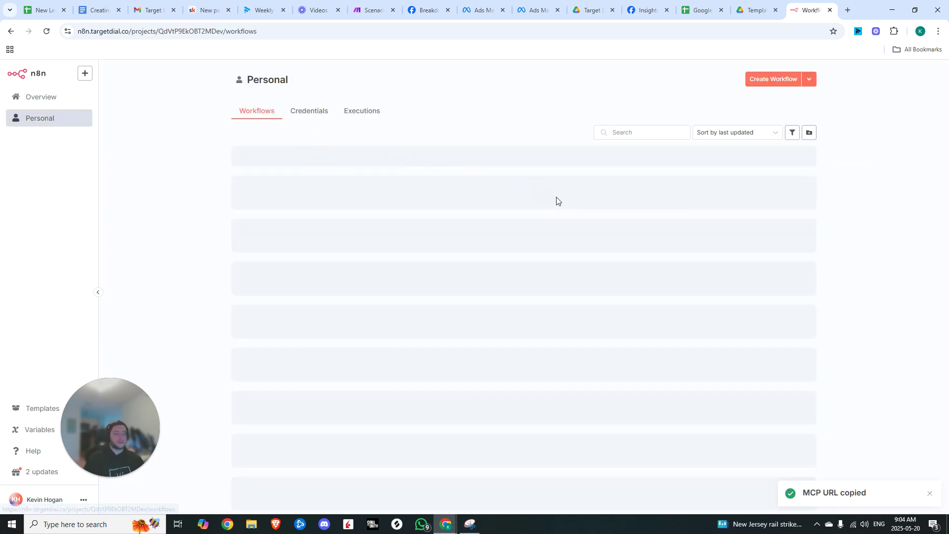
- Add a Think tool to the agent and position it beside the MCP Client node
{"action": "left_click", "coordinate": [299, 325]}
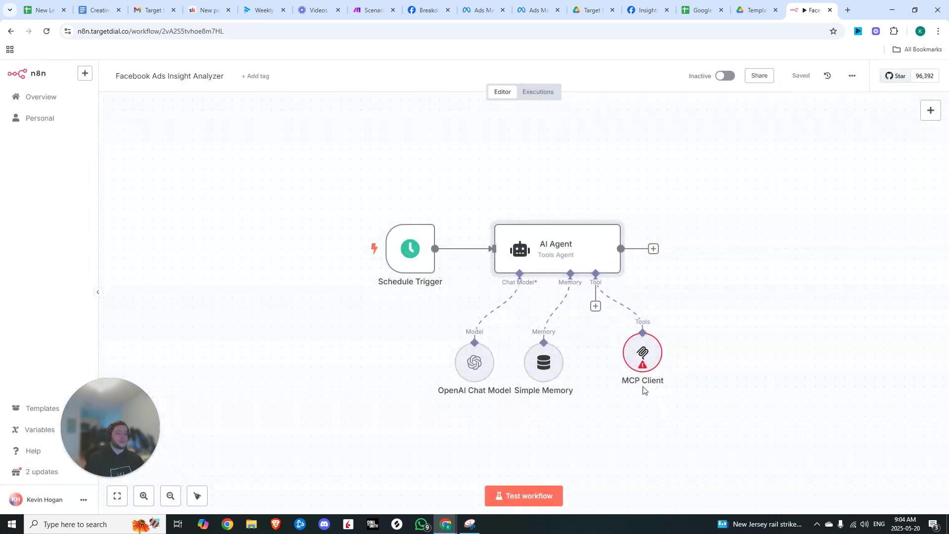
{"action": "double_click", "coordinate": [643, 350]}
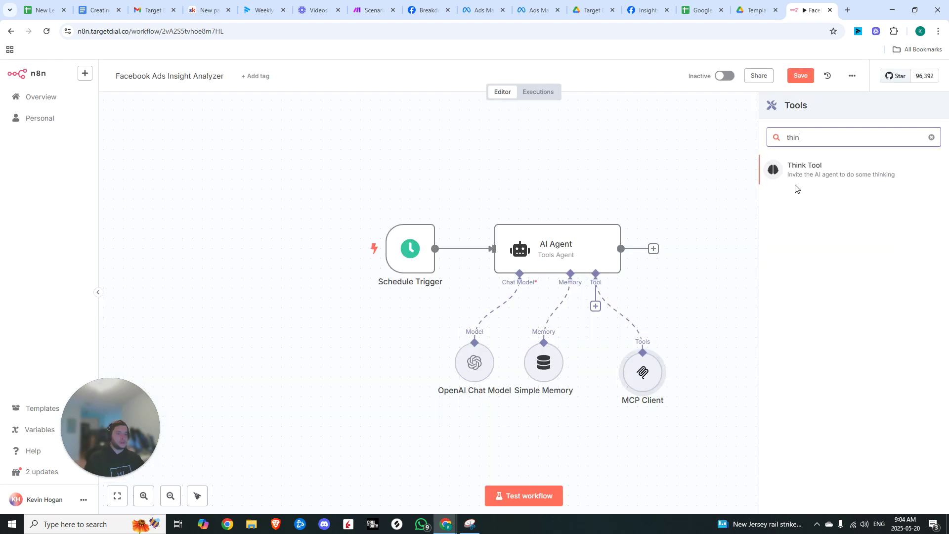
{"action": "left_click", "coordinate": [818, 170]}
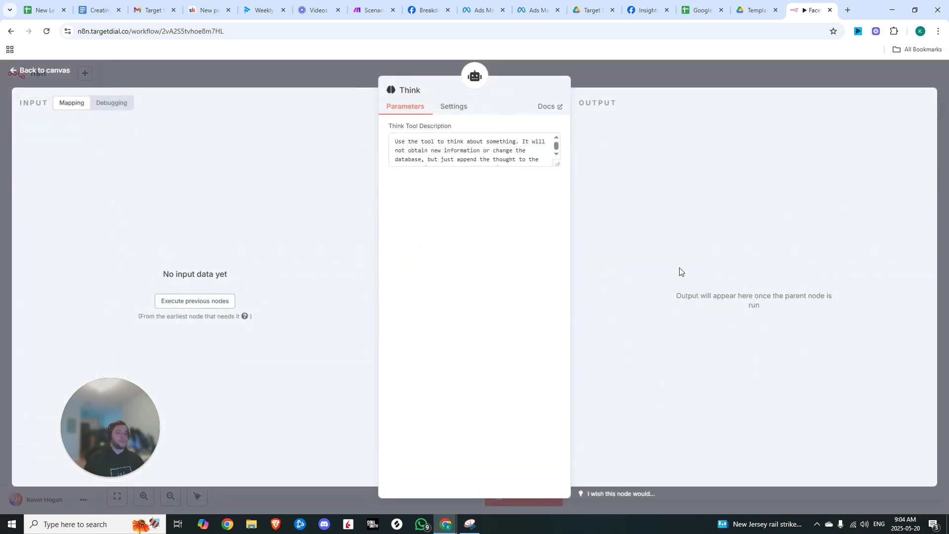
{"action": "left_click", "coordinate": [746, 372]}
{"action": "left_click_drag", "start_coordinate": [747, 371], "coordinate": [737, 372]}
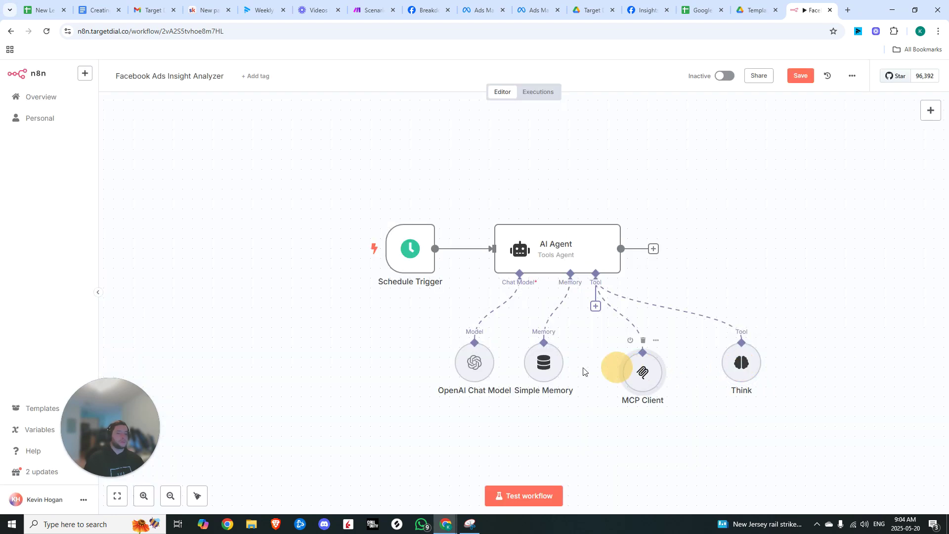
- Align OpenAI Chat Model with Simple Memory, then open the Facebook Ads Insights MCP scenario
{"action": "left_click_drag", "start_coordinate": [474, 364], "coordinate": [475, 374]}
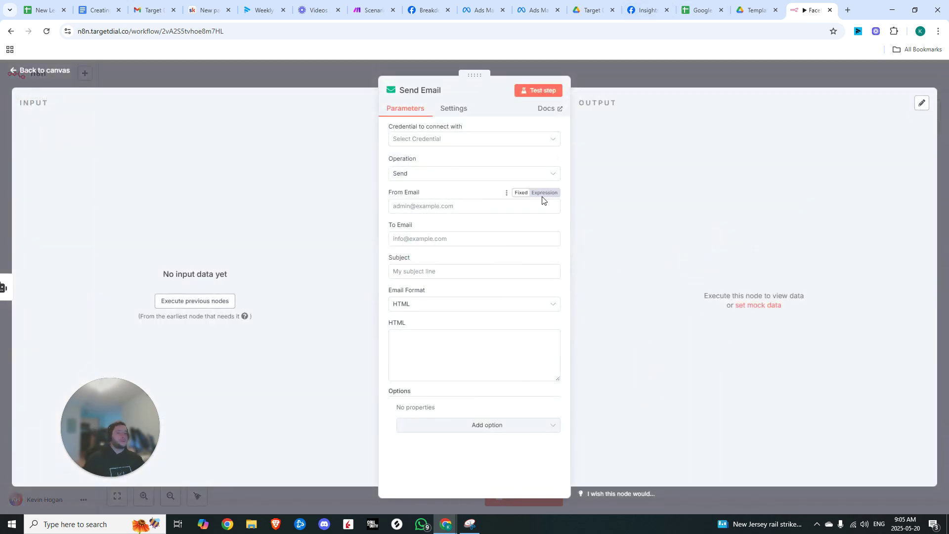
{"action": "left_click", "coordinate": [487, 332]}
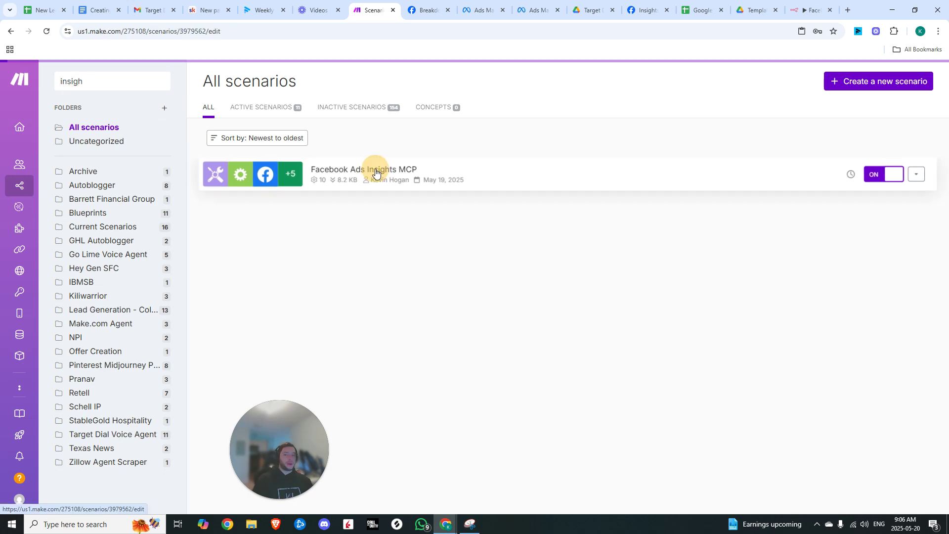
{"action": "left_click", "coordinate": [375, 172]}
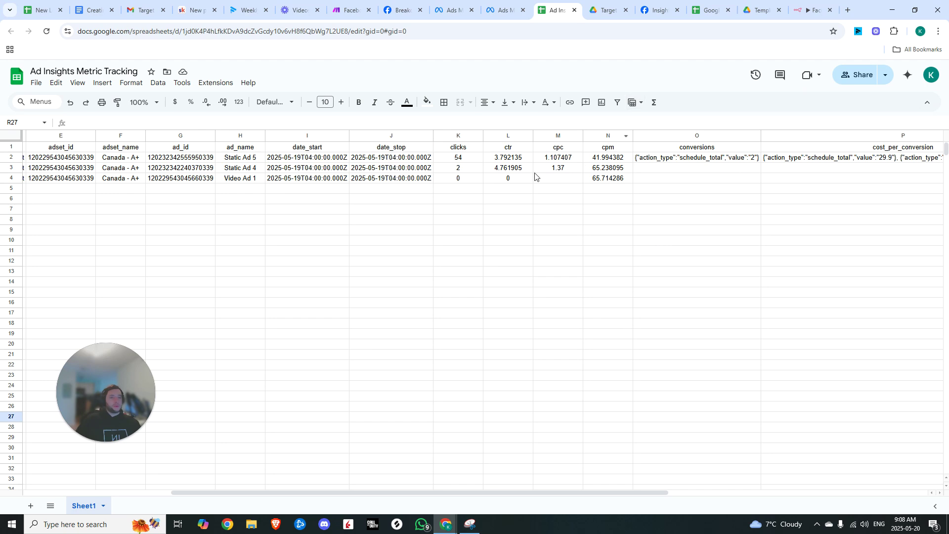
- Disconnect the Schedule Trigger from the AI Agent and move it up out of the way
{"action": "left_click_drag", "start_coordinate": [617, 491], "coordinate": [334, 489]}
{"action": "key", "text": "ctrl+9"}
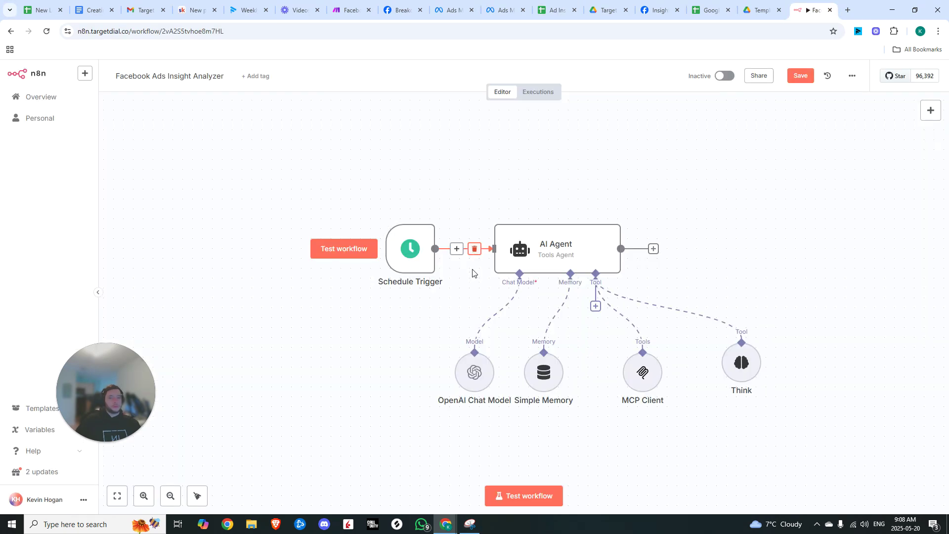
{"action": "left_click", "coordinate": [474, 249]}
{"action": "left_click_drag", "start_coordinate": [411, 249], "coordinate": [399, 165]}
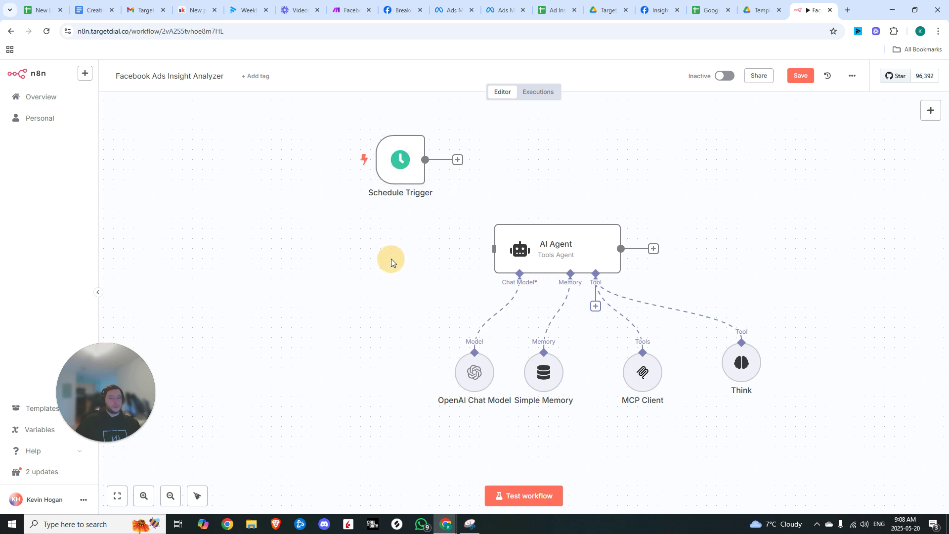
{"action": "scroll", "coordinate": [390, 258], "scroll_direction": "up", "scroll_amount": 5}
- Add a chat trigger connected to the AI Agent and paste a request analyzing yesterday's performance
{"action": "key", "text": "Tab"}
{"action": "type", "text": "chat"}
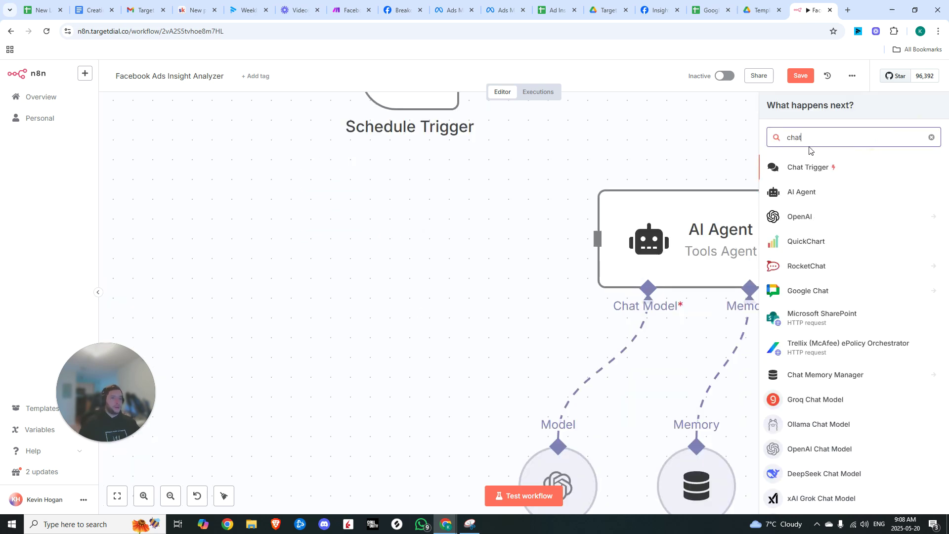
{"action": "key", "text": "Return"}
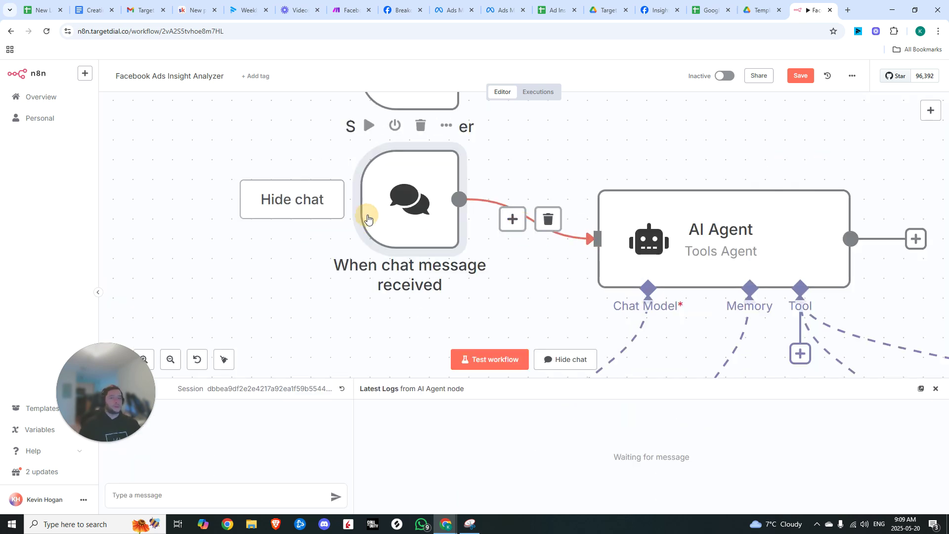
{"action": "left_click", "coordinate": [242, 495]}
{"action": "type", "text": "please analyze yesterdays performance"}
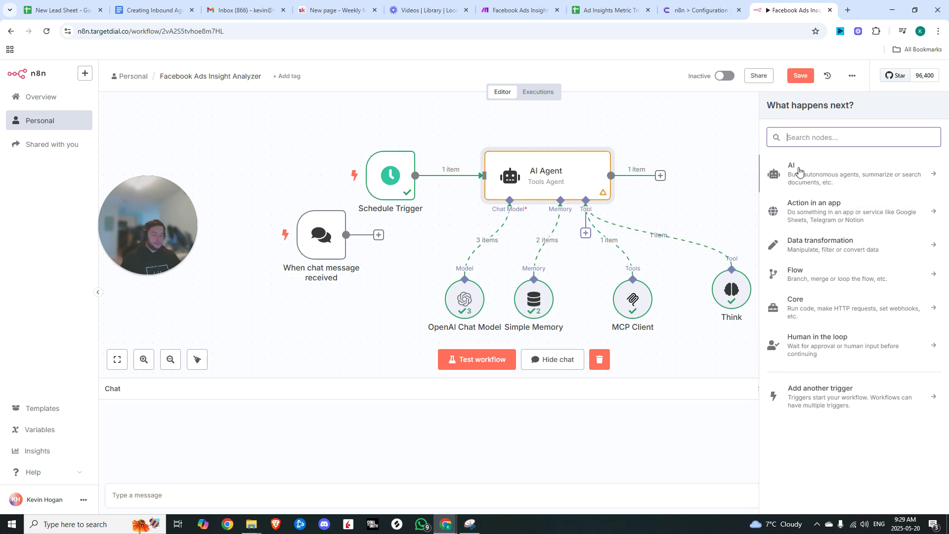
- Add a Send Email node after the AI Agent with a new SMTP credential using host smtp.gmail.com
{"action": "type", "text": "emai"}
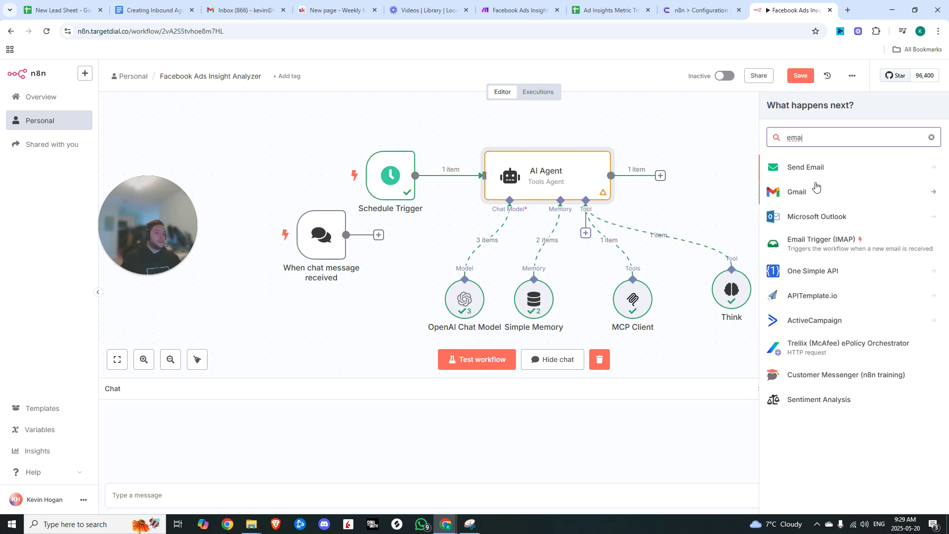
{"action": "key", "text": "Return"}
{"action": "left_click", "coordinate": [435, 163]}
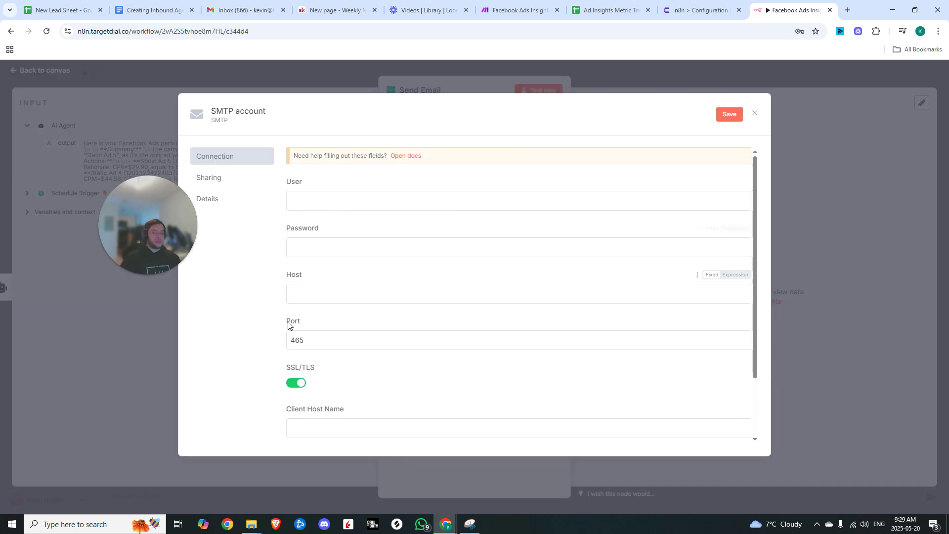
{"action": "scroll", "coordinate": [321, 316], "scroll_direction": "down", "scroll_amount": 2}
{"action": "scroll", "coordinate": [360, 340], "scroll_direction": "up", "scroll_amount": 2}
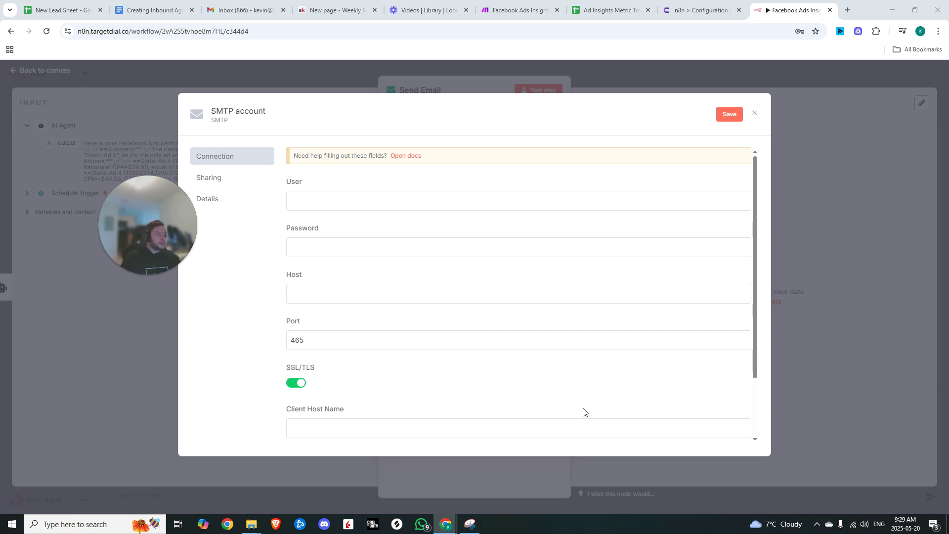
{"action": "left_click", "coordinate": [320, 296]}
{"action": "type", "text": "smtp.gmail.com"}
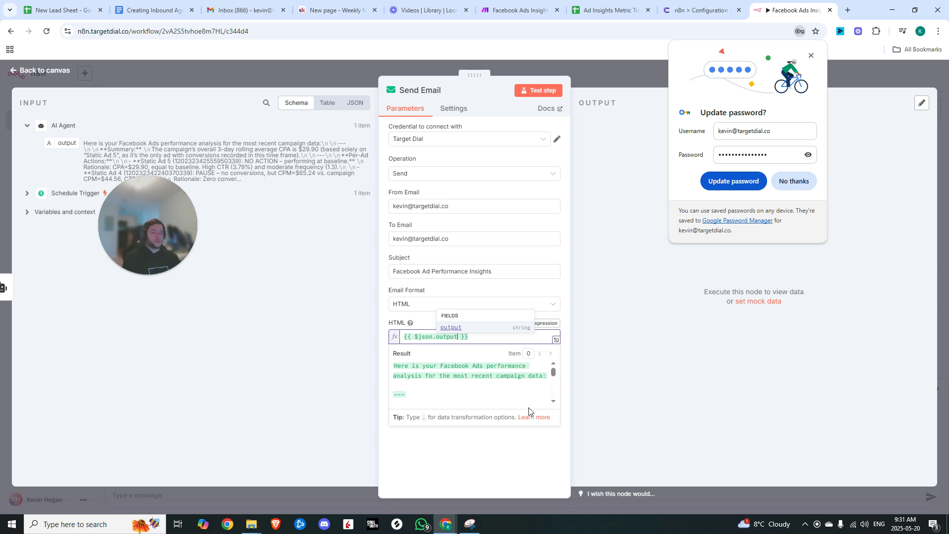
{"action": "scroll", "coordinate": [546, 380], "scroll_direction": "down", "scroll_amount": 10}
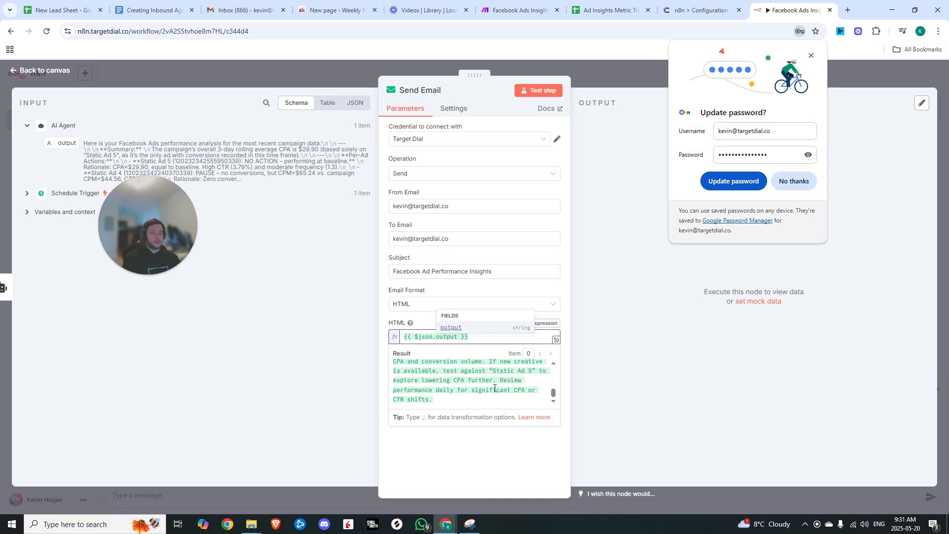
{"action": "scroll", "coordinate": [495, 389], "scroll_direction": "up", "scroll_amount": 10}
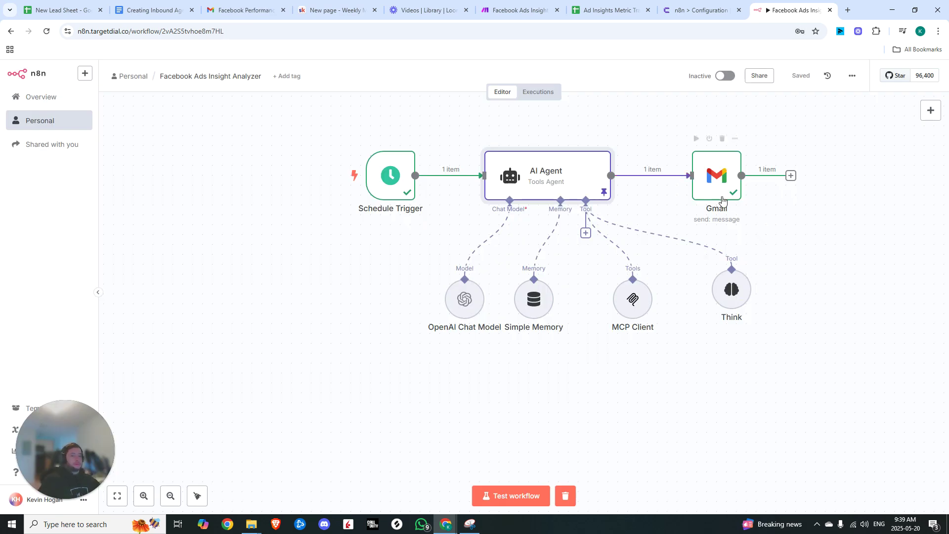
{"action": "left_click", "coordinate": [244, 10]}
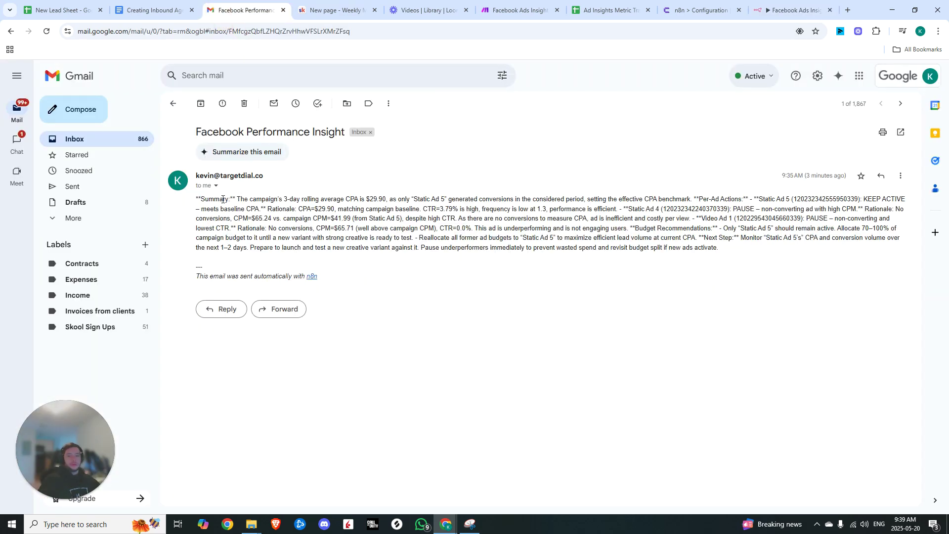
{"action": "left_click_drag", "start_coordinate": [195, 199], "coordinate": [756, 264]}
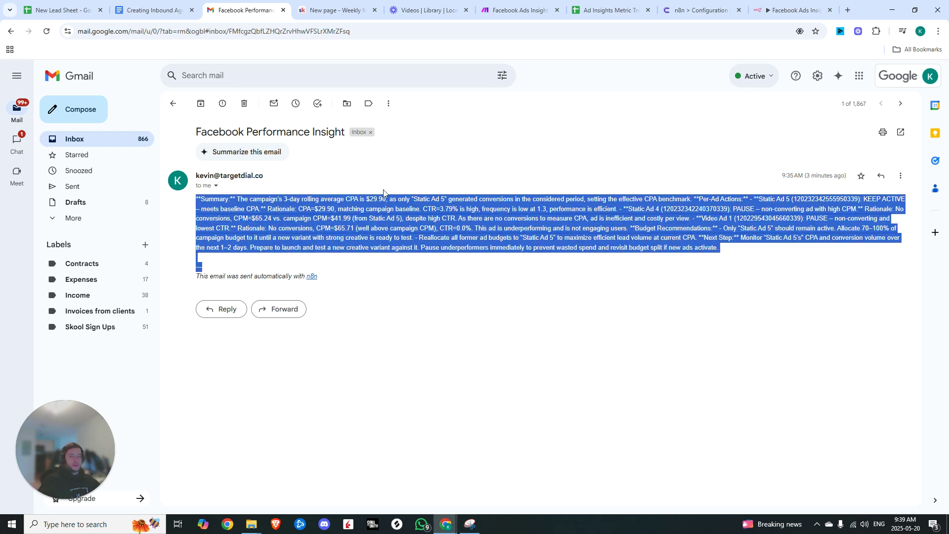
{"action": "left_click", "coordinate": [769, 12]}
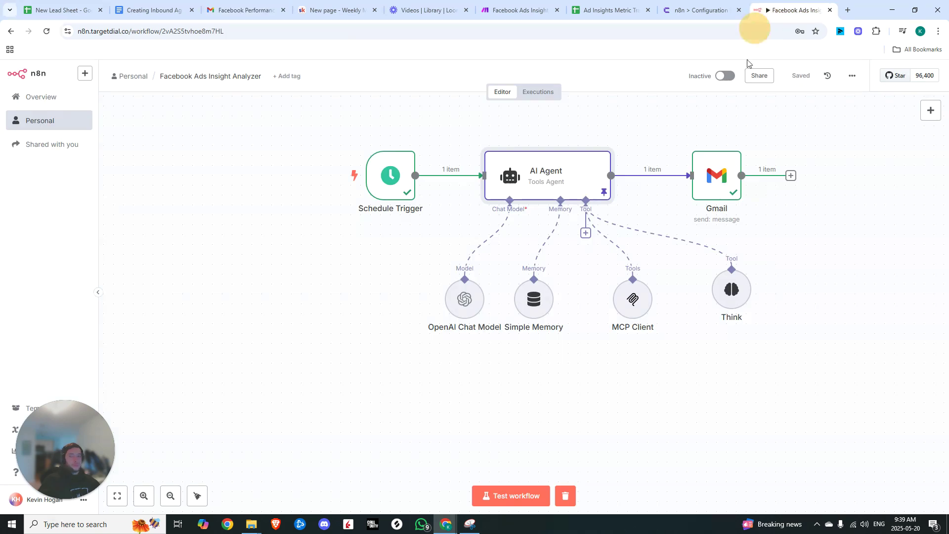
- Replace the AI Agent's system message with the EmailHTMLFormatter instructions
{"action": "double_click", "coordinate": [558, 185]}
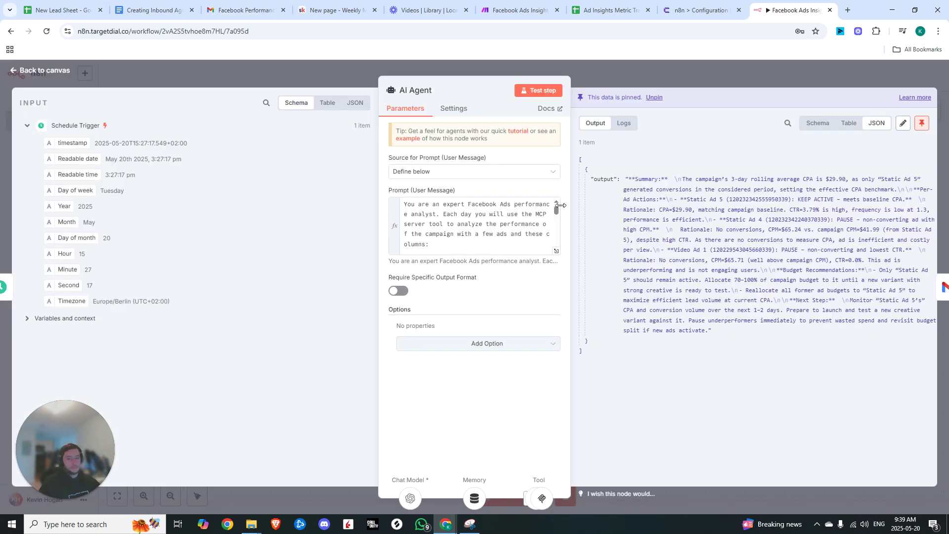
{"action": "left_click", "coordinate": [469, 344]}
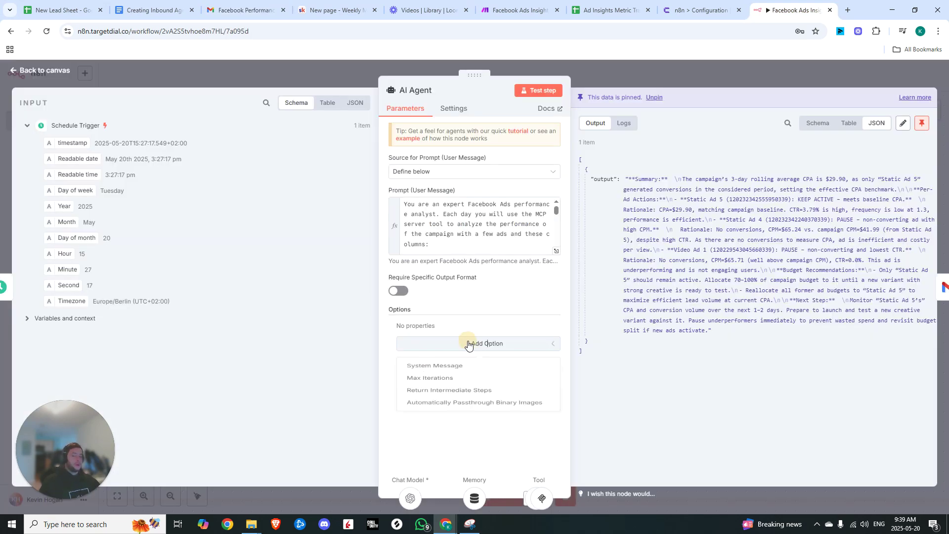
{"action": "left_click", "coordinate": [457, 370]}
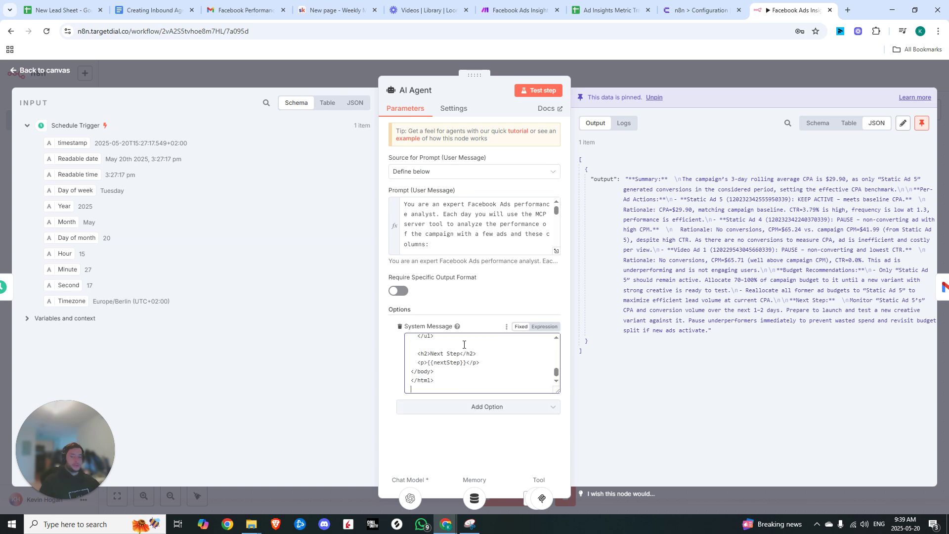
{"action": "key", "text": "ctrl+a"}
{"action": "key", "text": "ctrl+v"}
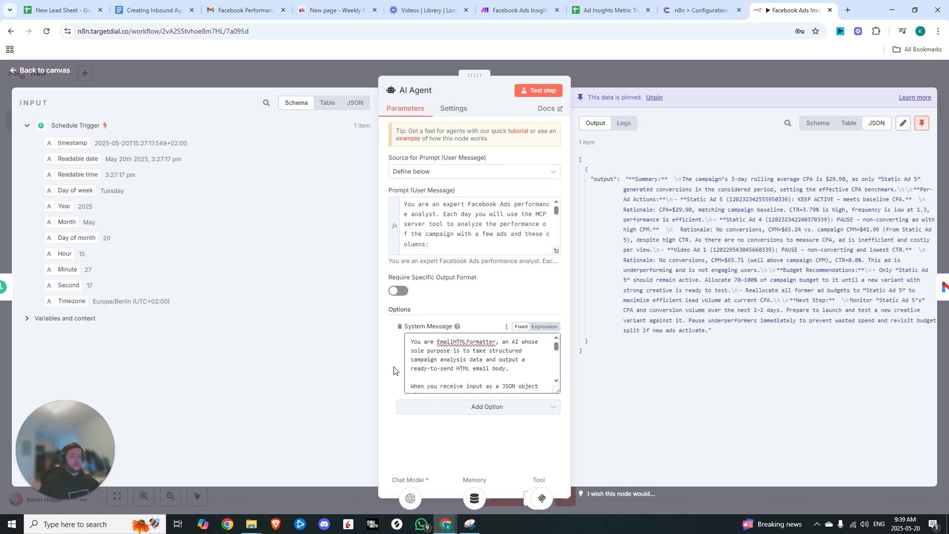
- Unpin and rerun the AI Agent, then open the Gmail step's settings
{"action": "left_click", "coordinate": [544, 91]}
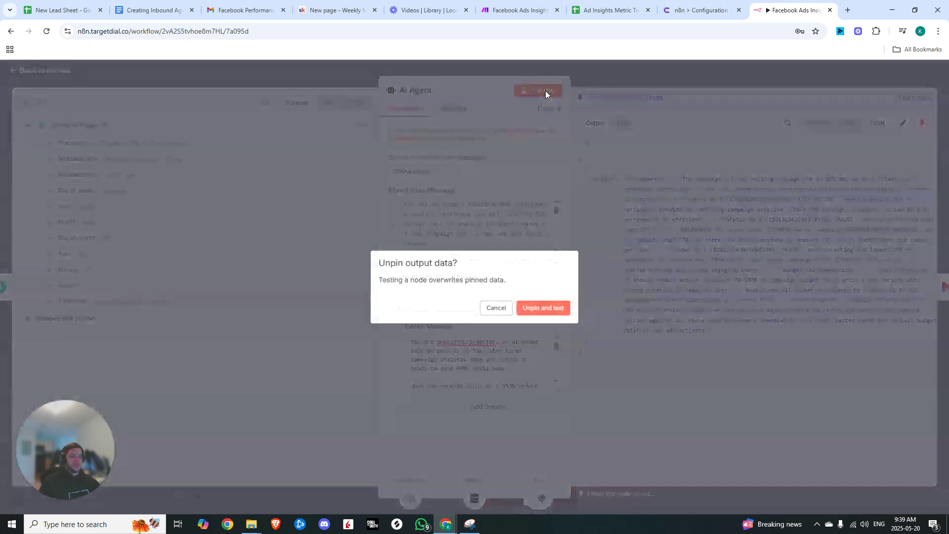
{"action": "left_click", "coordinate": [543, 307]}
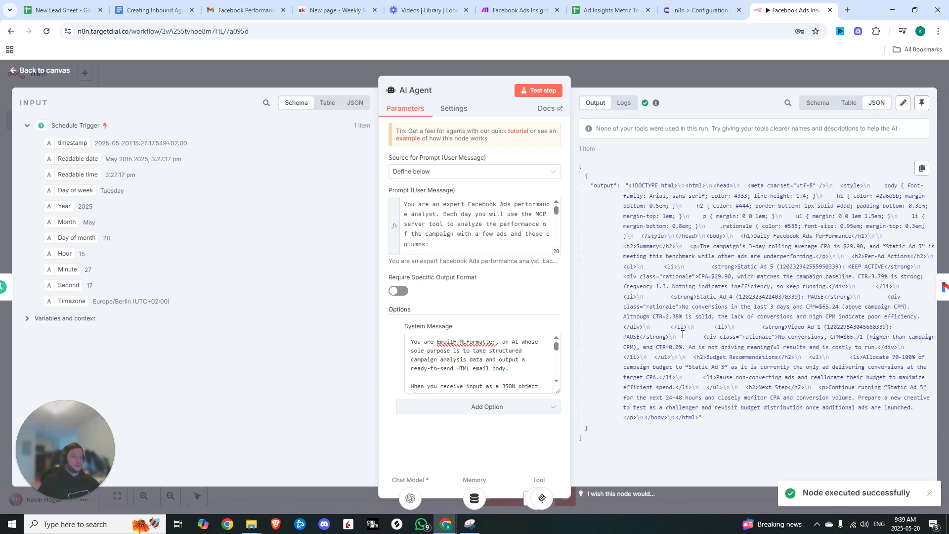
{"action": "left_click", "coordinate": [944, 287]}
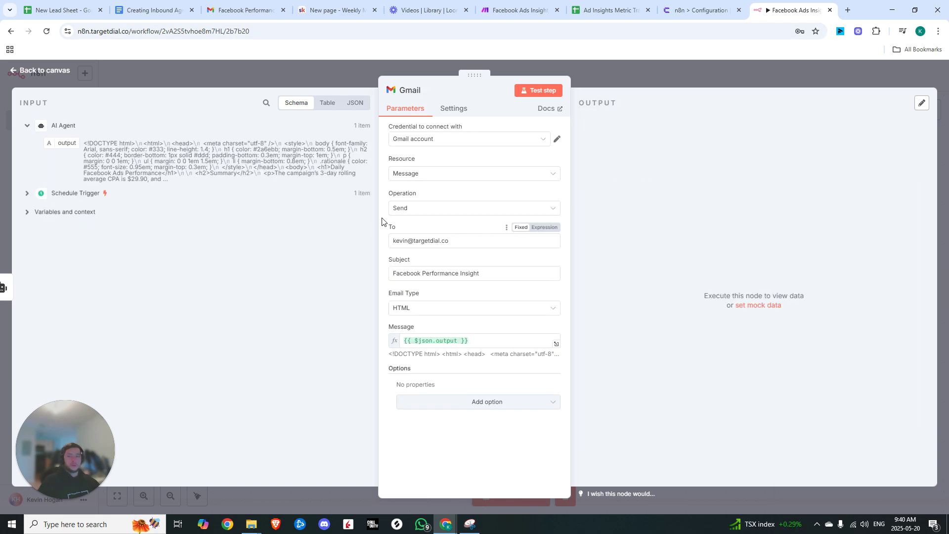
- Send a test email from the Gmail step and view the report in Gmail
{"action": "left_click", "coordinate": [544, 93]}
{"action": "key", "text": "ctrl+3"}
{"action": "scroll", "coordinate": [377, 284], "scroll_direction": "down", "scroll_amount": 2}
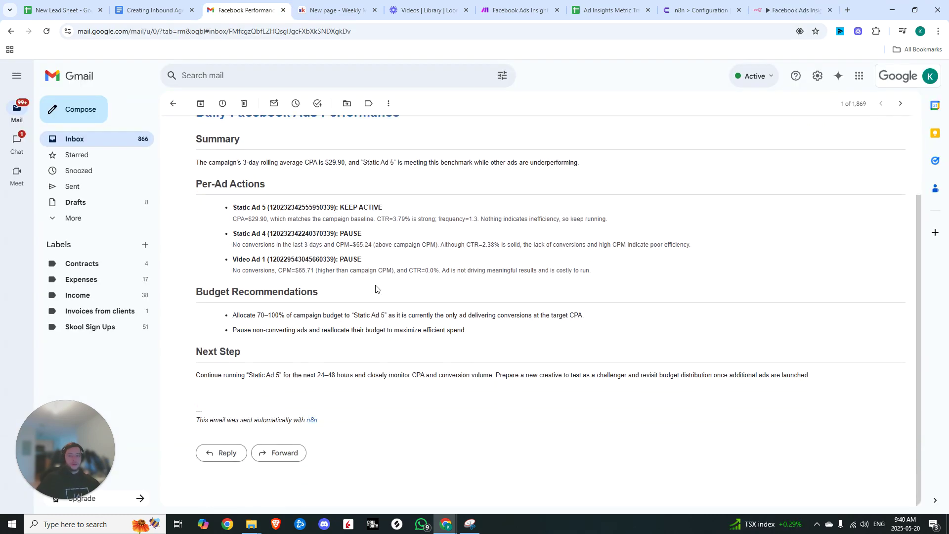
{"action": "scroll", "coordinate": [377, 290], "scroll_direction": "up", "scroll_amount": 3}
{"action": "scroll", "coordinate": [377, 288], "scroll_direction": "down", "scroll_amount": 1}
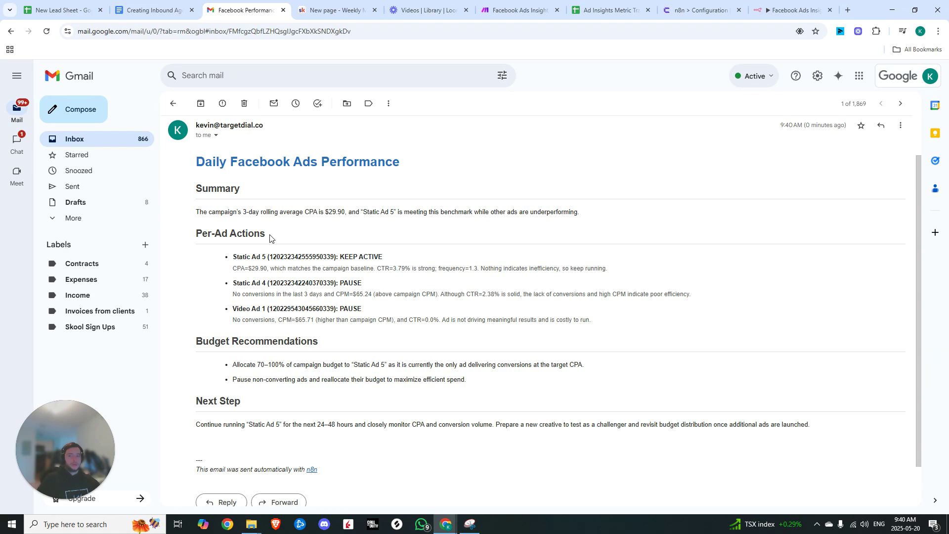
- Highlight the Per-Ad Actions heading, Static Ad 5 and Static Ad 4 PAUSE lines, and budget recommendation
{"action": "triple_click", "coordinate": [204, 232]}
{"action": "left_click", "coordinate": [332, 259]}
{"action": "left_click_drag", "start_coordinate": [233, 257], "coordinate": [331, 257]}
{"action": "left_click", "coordinate": [355, 280]}
{"action": "double_click", "coordinate": [355, 280]}
{"action": "left_click", "coordinate": [408, 282]}
{"action": "triple_click", "coordinate": [341, 283]}
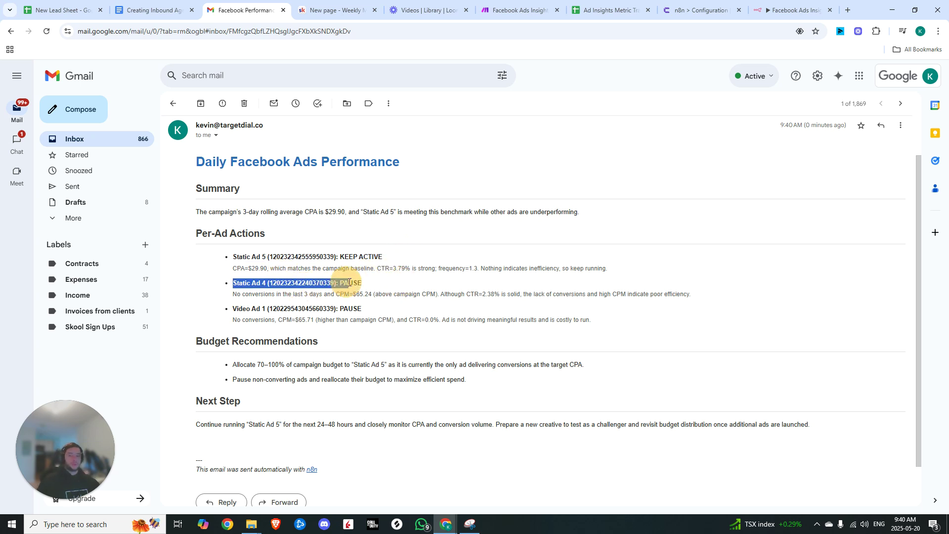
{"action": "left_click", "coordinate": [394, 309]}
{"action": "triple_click", "coordinate": [251, 364]}
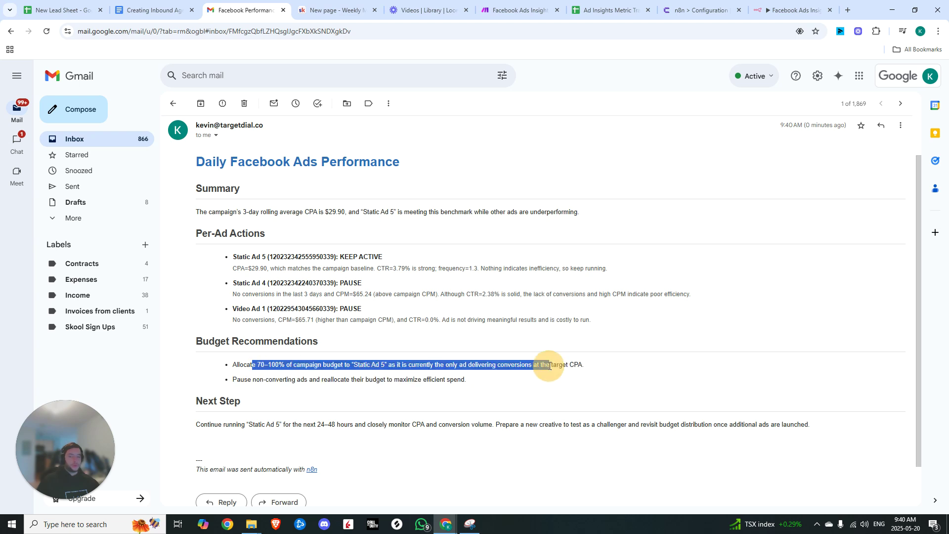
{"action": "left_click", "coordinate": [586, 365]}
{"action": "left_click", "coordinate": [795, 10]}
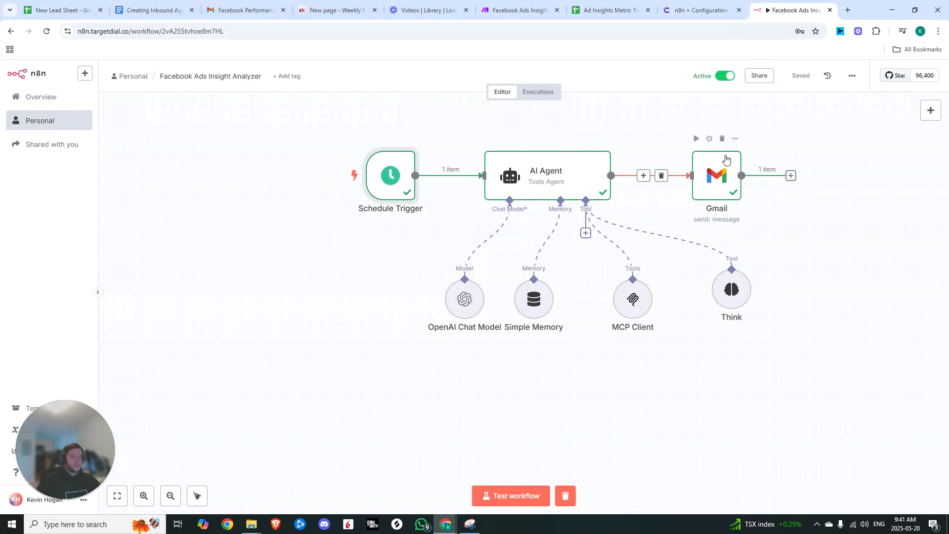